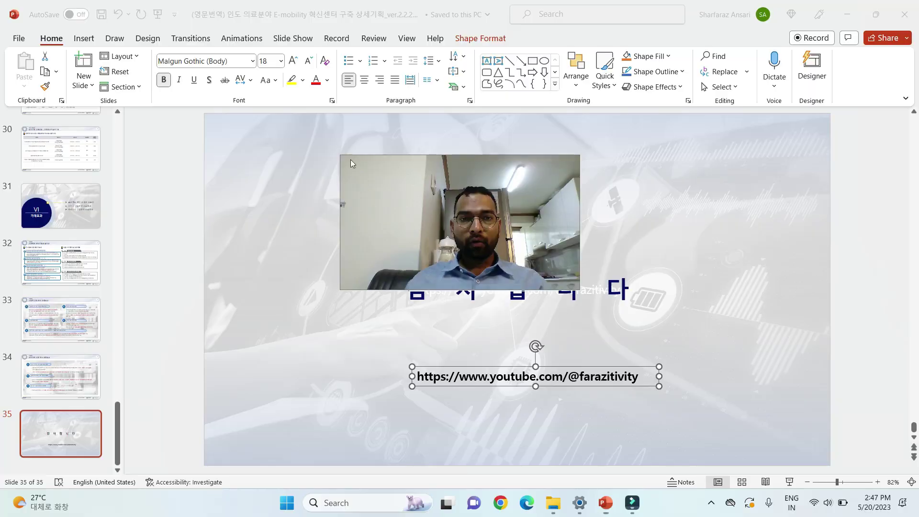
{"action": "left_click_drag", "start_coordinate": [399, 260], "coordinate": [210, 388]}
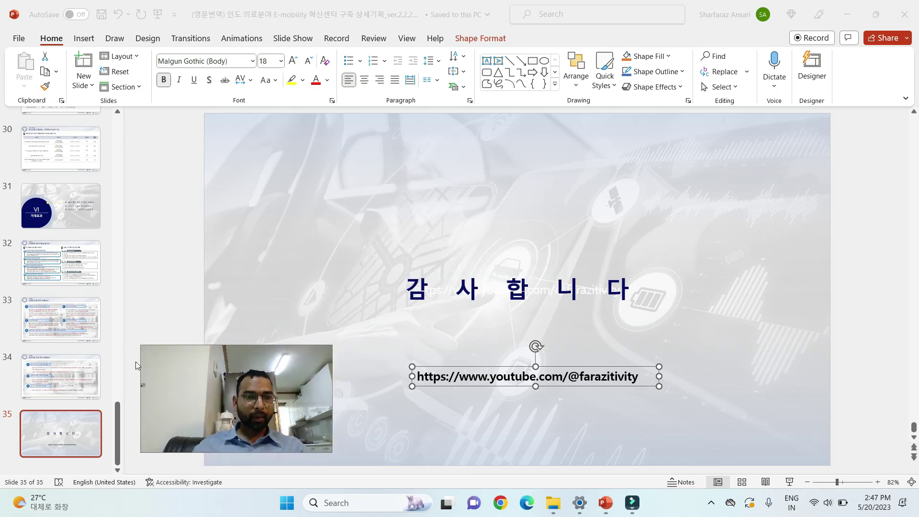
{"action": "left_click", "coordinate": [118, 412]}
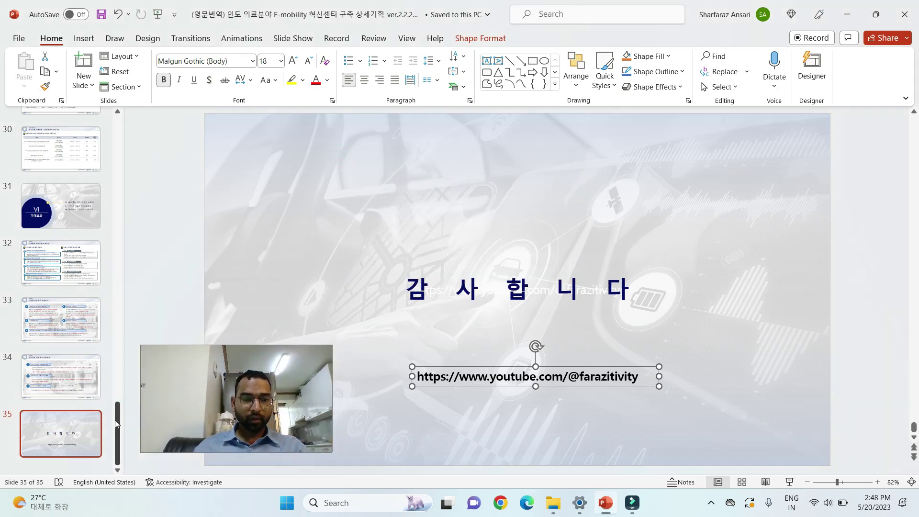
{"action": "left_click_drag", "start_coordinate": [115, 423], "coordinate": [117, 450]}
{"action": "left_click", "coordinate": [91, 139]}
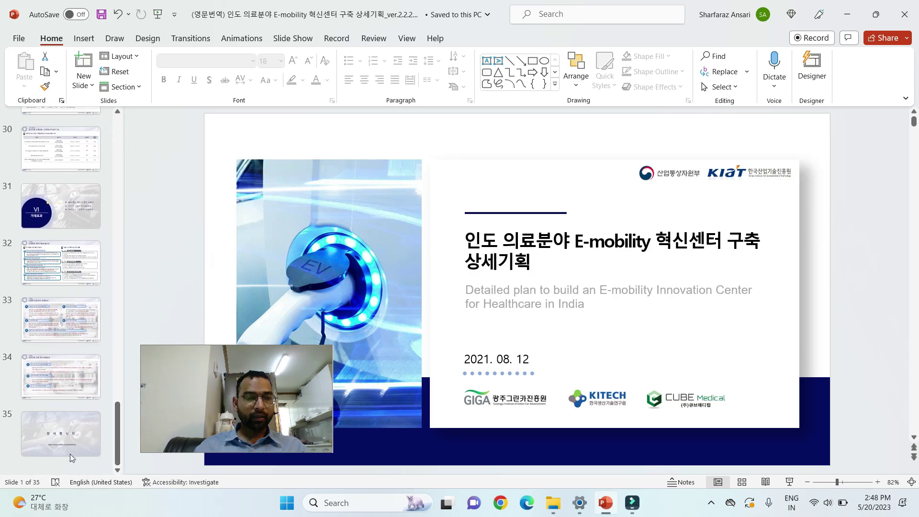
{"action": "left_click", "coordinate": [68, 450]}
{"action": "left_click_drag", "start_coordinate": [210, 348], "coordinate": [200, 280]}
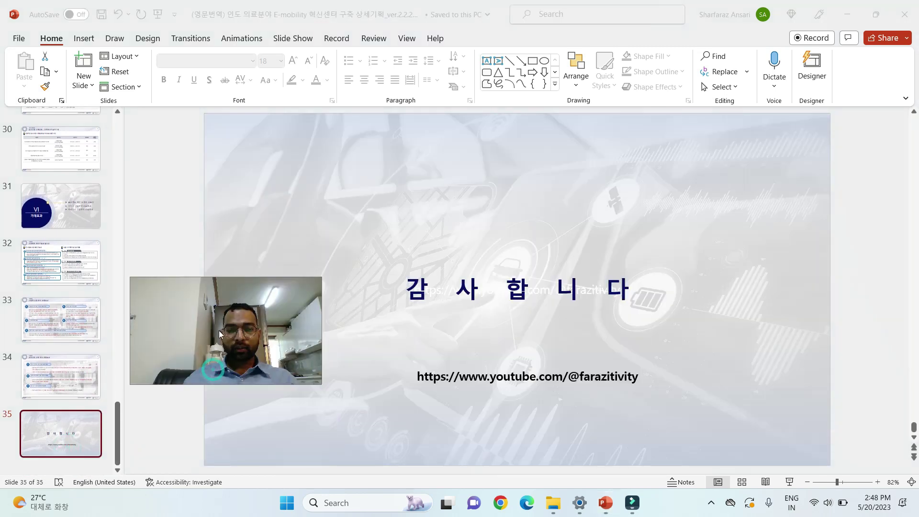
- Select all the text in the YouTube link text box on slide 35
{"action": "left_click", "coordinate": [434, 401]}
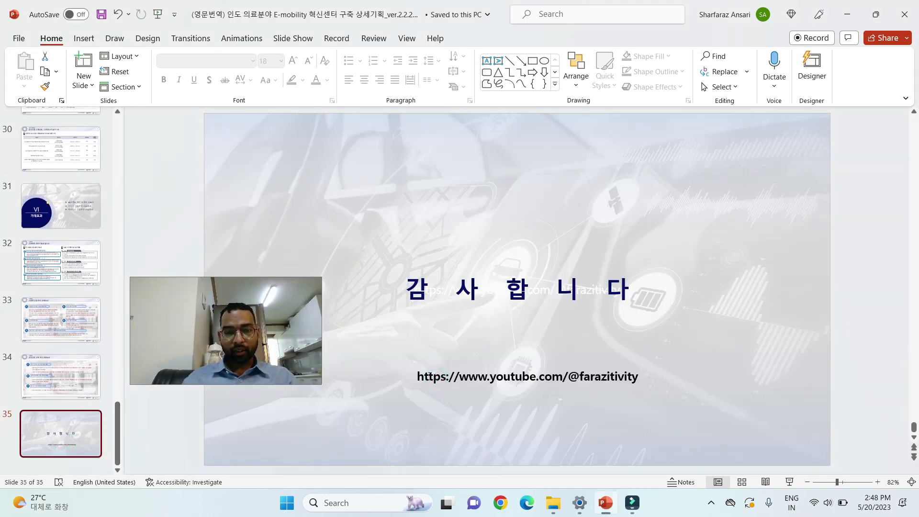
{"action": "left_click", "coordinate": [429, 376]}
{"action": "key", "text": "ctrl+a"}
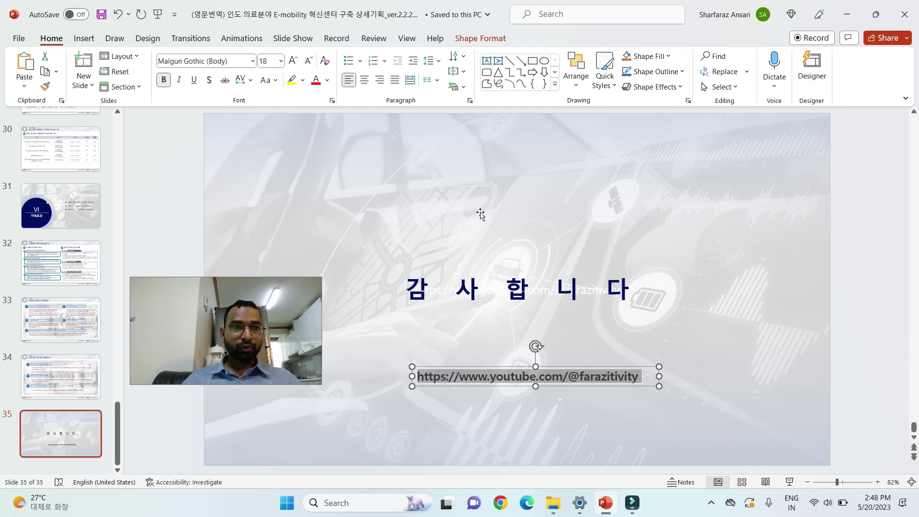
- Search the Office Add-ins store for "QR office"
{"action": "left_click", "coordinate": [85, 39]}
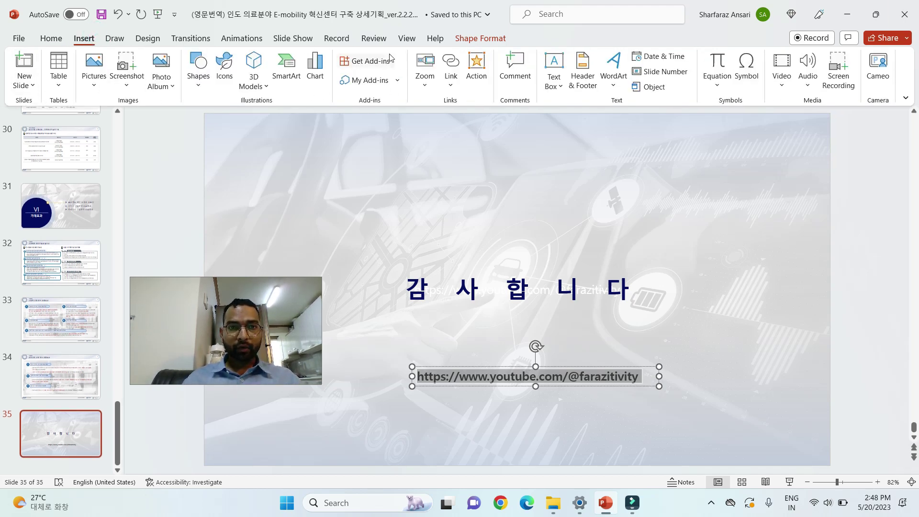
{"action": "left_click", "coordinate": [363, 80]}
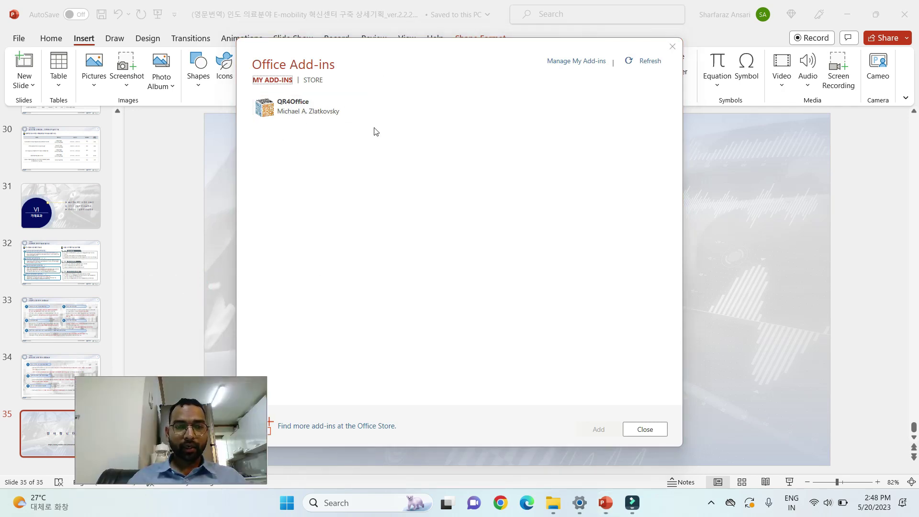
{"action": "left_click", "coordinate": [314, 81]}
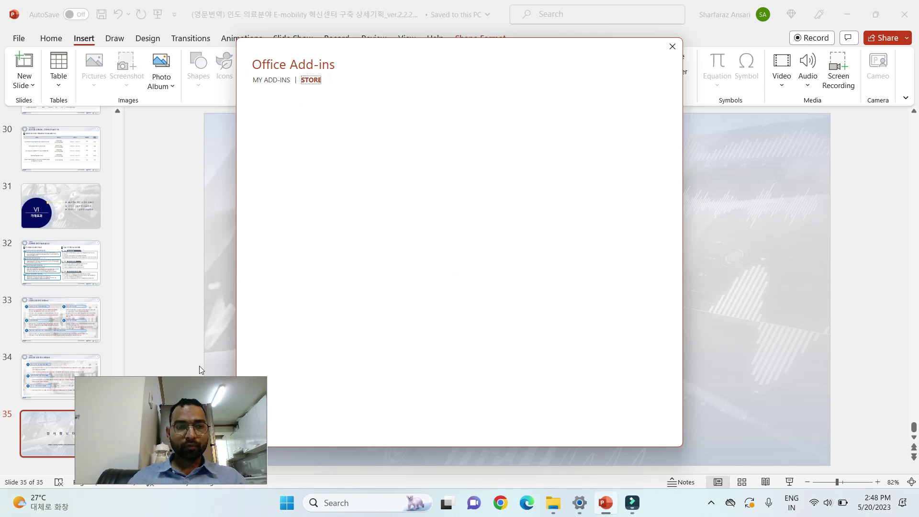
{"action": "left_click", "coordinate": [320, 128]}
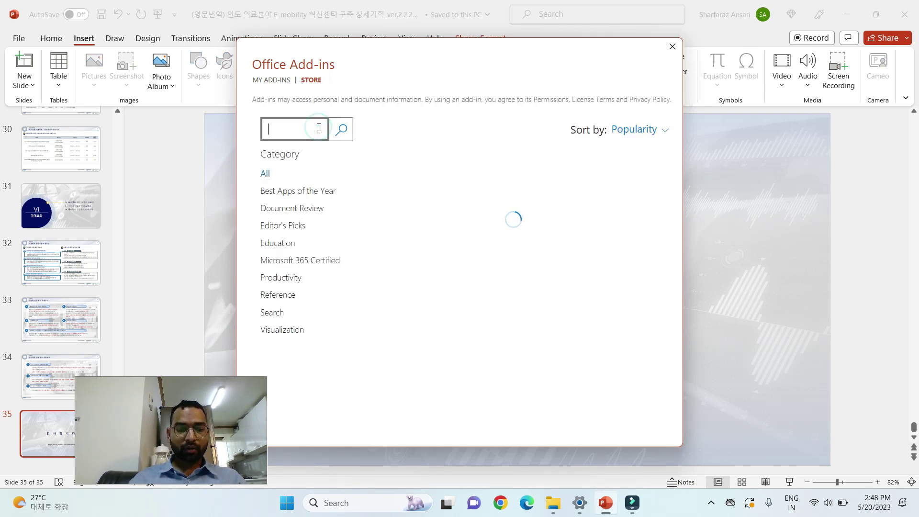
{"action": "type", "text": "QR office"}
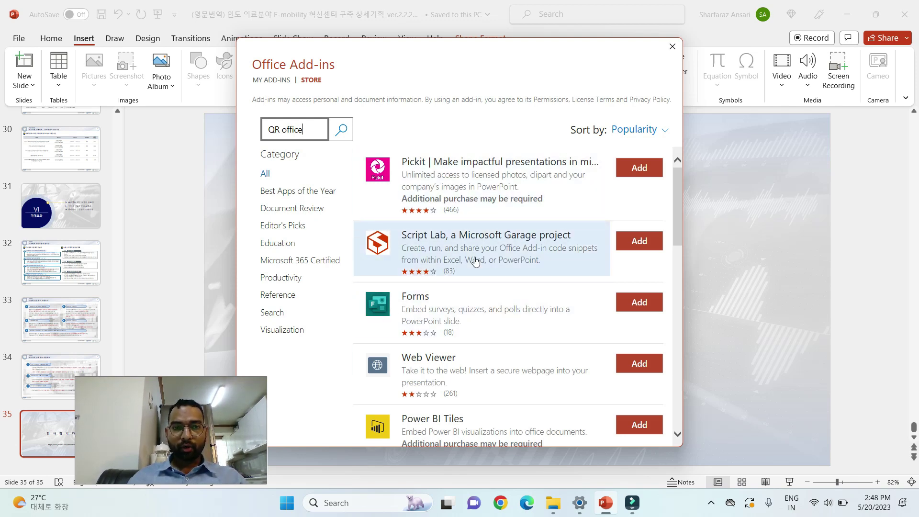
{"action": "left_click", "coordinate": [341, 129]}
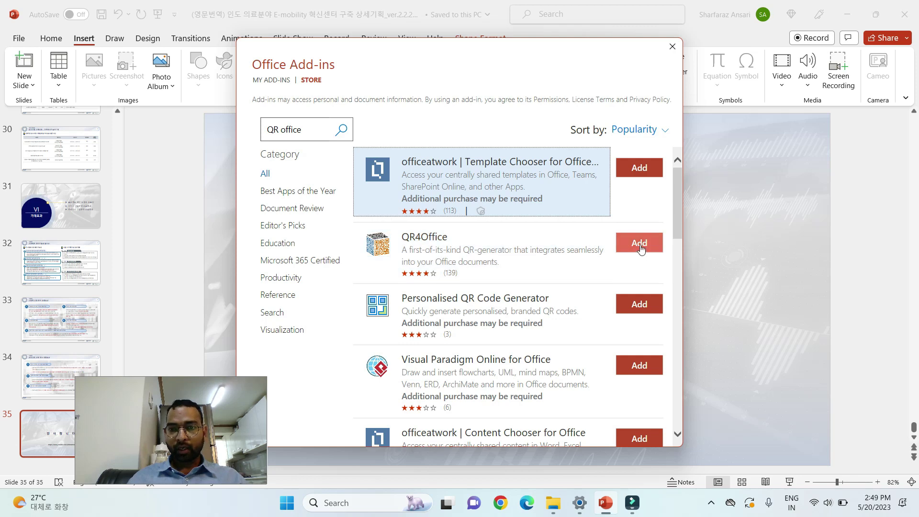
- Add the QR4Office add-in from its store page and accept its license terms and privacy policy
{"action": "left_click", "coordinate": [561, 247]}
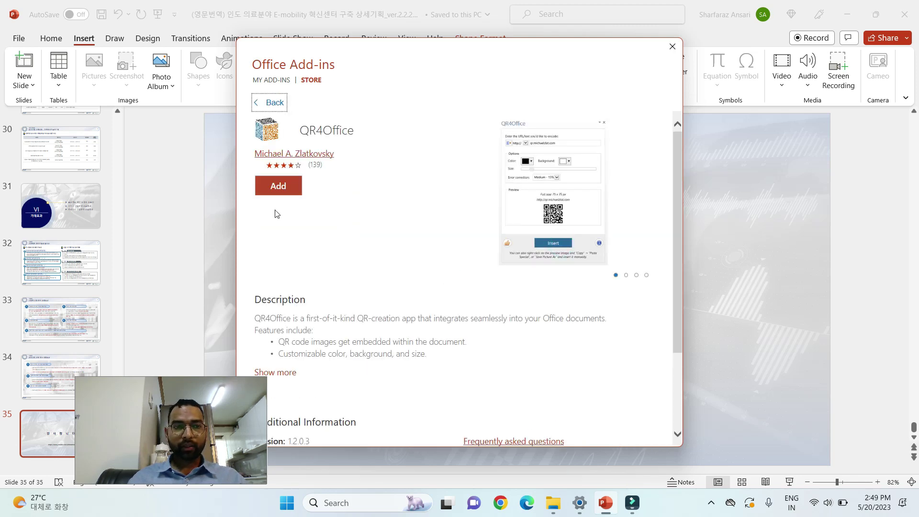
{"action": "left_click", "coordinate": [288, 187]}
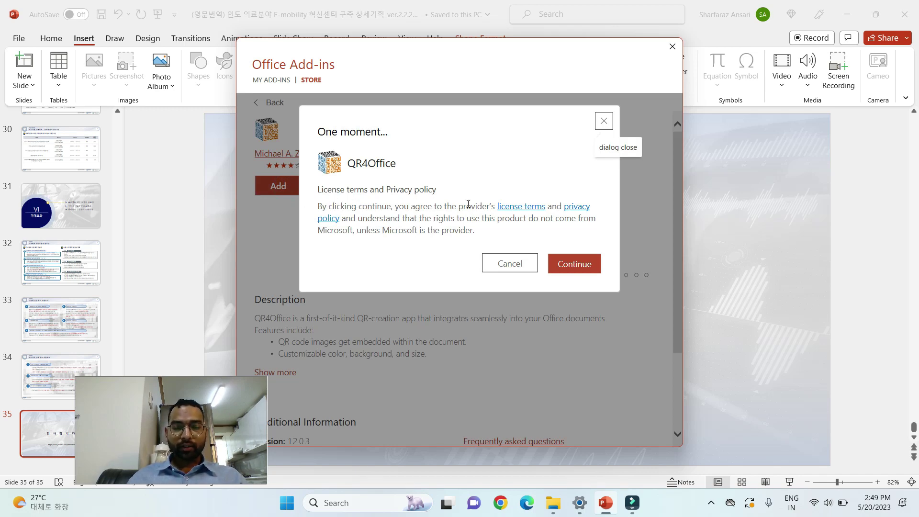
{"action": "left_click", "coordinate": [574, 266]}
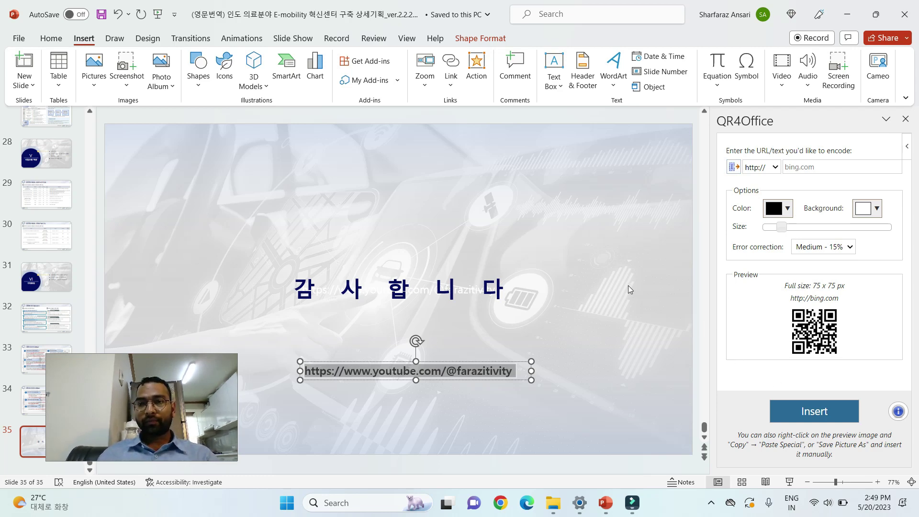
{"action": "left_click", "coordinate": [774, 168]}
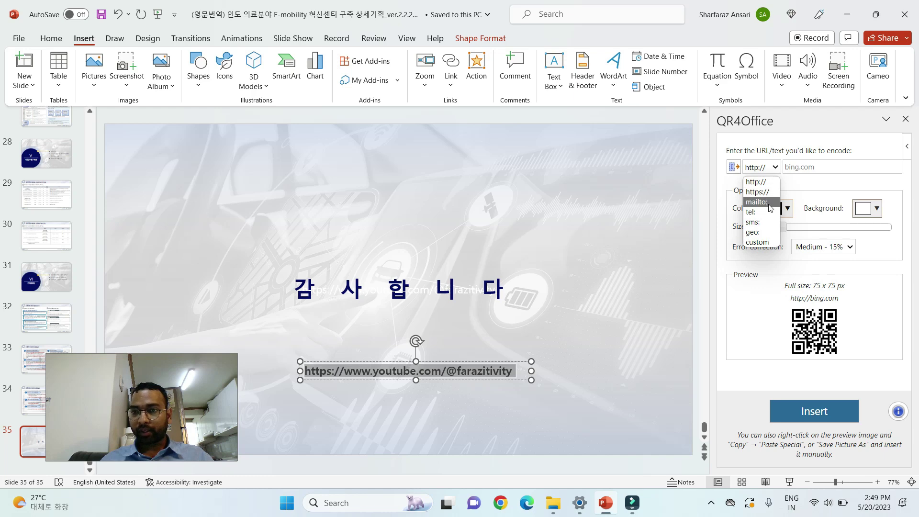
{"action": "left_click", "coordinate": [516, 370]}
{"action": "left_click", "coordinate": [768, 169]}
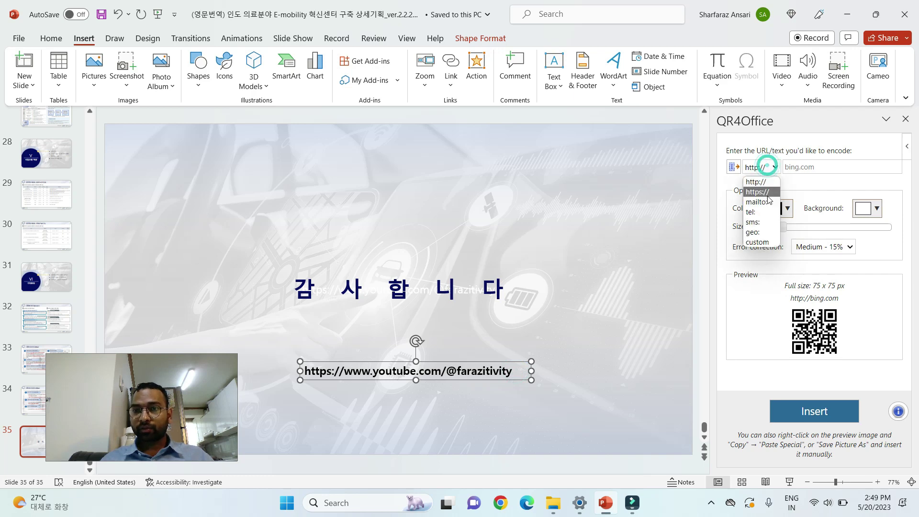
{"action": "left_click", "coordinate": [768, 198]}
- Copy the YouTube link from the slide's text box and paste it as the URL to encode
{"action": "triple_click", "coordinate": [491, 366]}
{"action": "key", "text": "ctrl+c"}
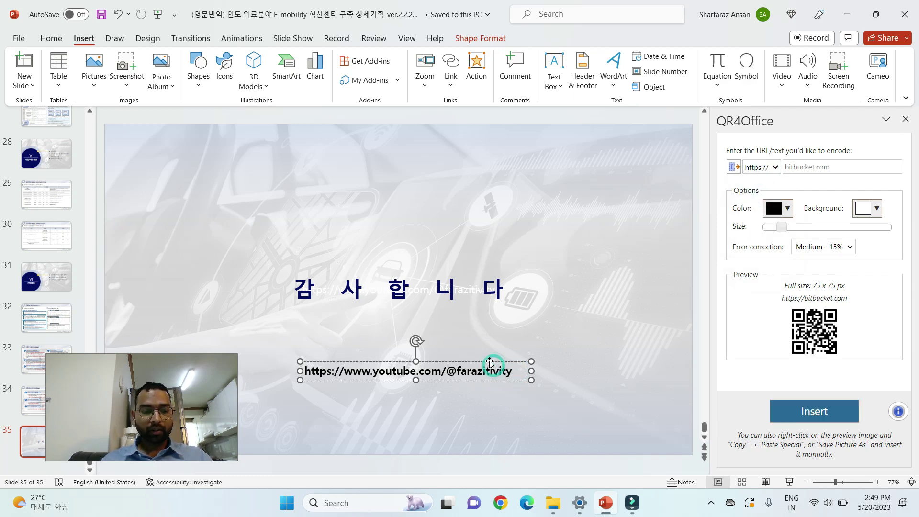
{"action": "left_click", "coordinate": [798, 166]}
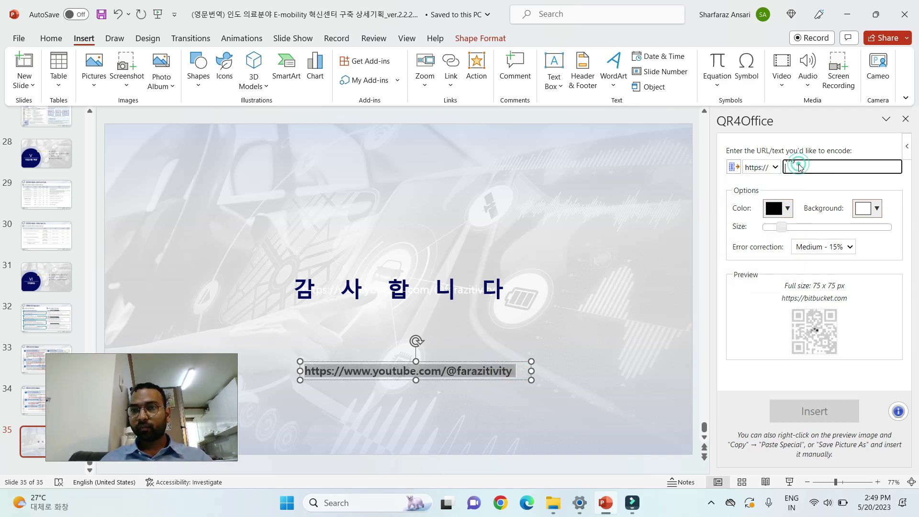
{"action": "key", "text": "ctrl+v"}
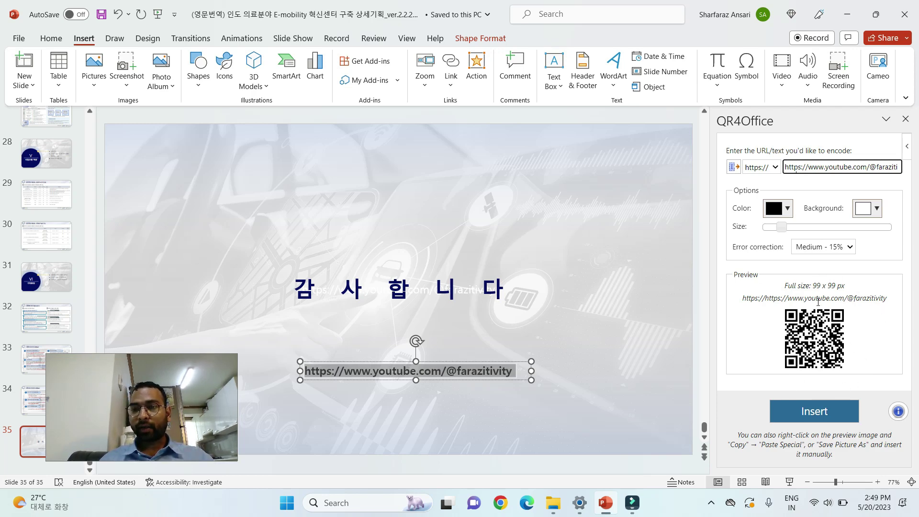
{"action": "left_click", "coordinate": [820, 250]}
{"action": "left_click", "coordinate": [819, 249]}
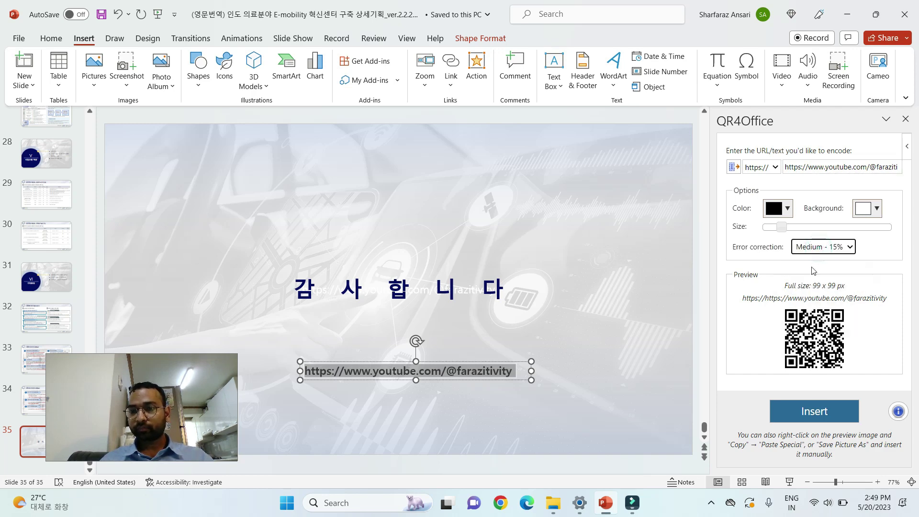
{"action": "left_click", "coordinate": [819, 249]}
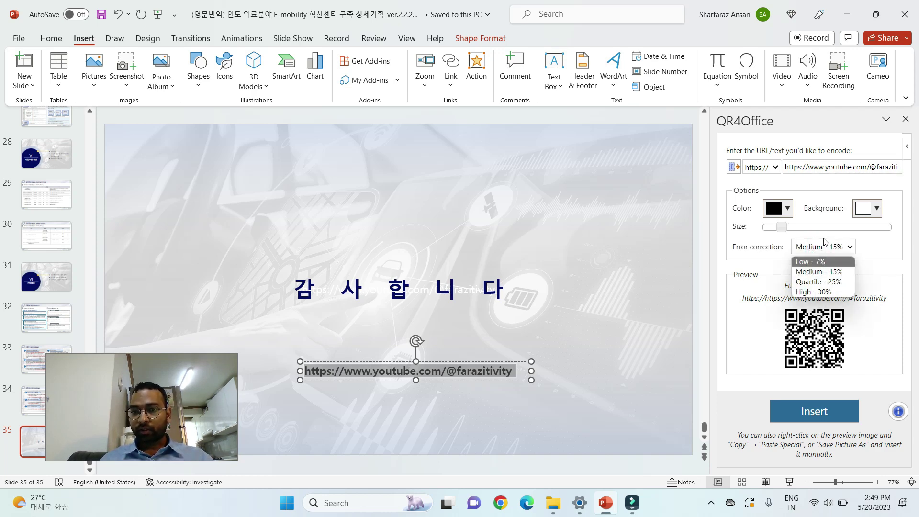
{"action": "left_click", "coordinate": [824, 249]}
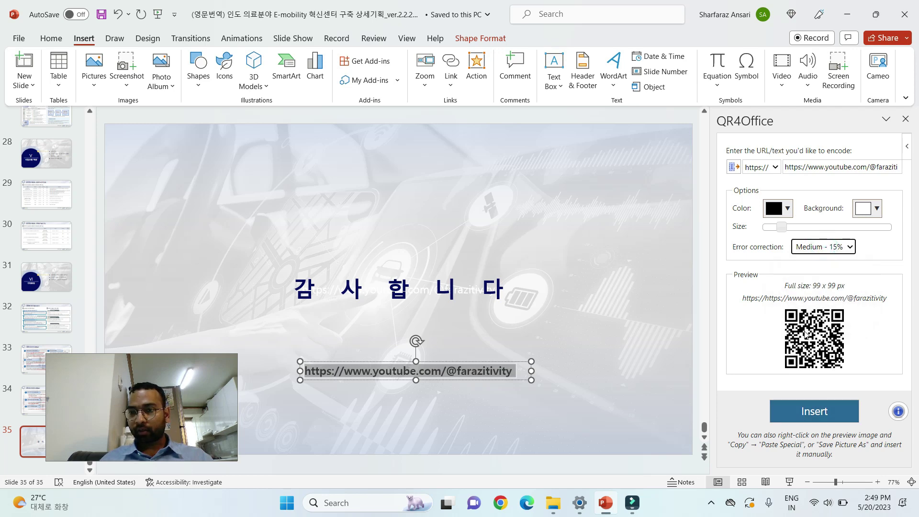
- Enlarge the QR code to 165 x 165 px and set its color to red
{"action": "mouse_move", "coordinate": [785, 226]}
{"action": "left_mouse_down"}
{"action": "mouse_move", "coordinate": [855, 232]}
{"action": "mouse_move", "coordinate": [798, 231]}
{"action": "left_mouse_up"}
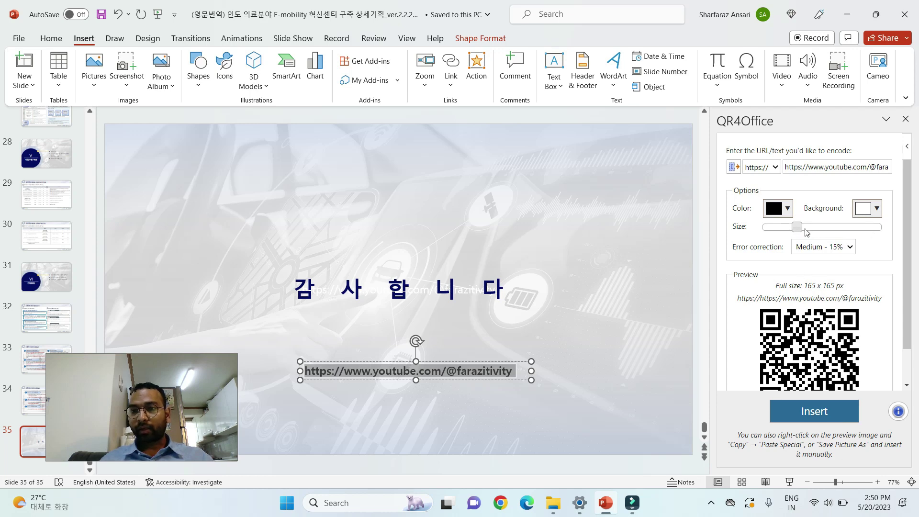
{"action": "left_click", "coordinate": [787, 209]}
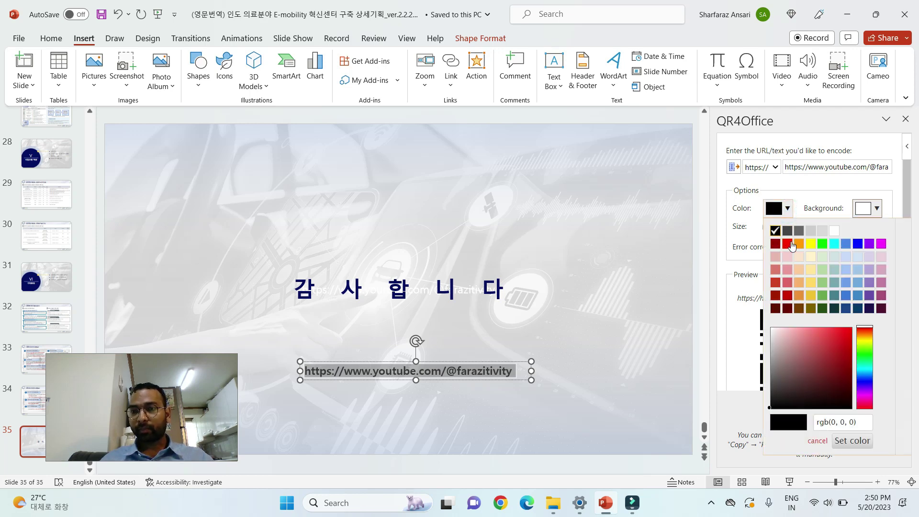
{"action": "left_click", "coordinate": [787, 244]}
- Try black, cyan and yellow as the QR code's background and set the background back to white
{"action": "left_click", "coordinate": [877, 209]}
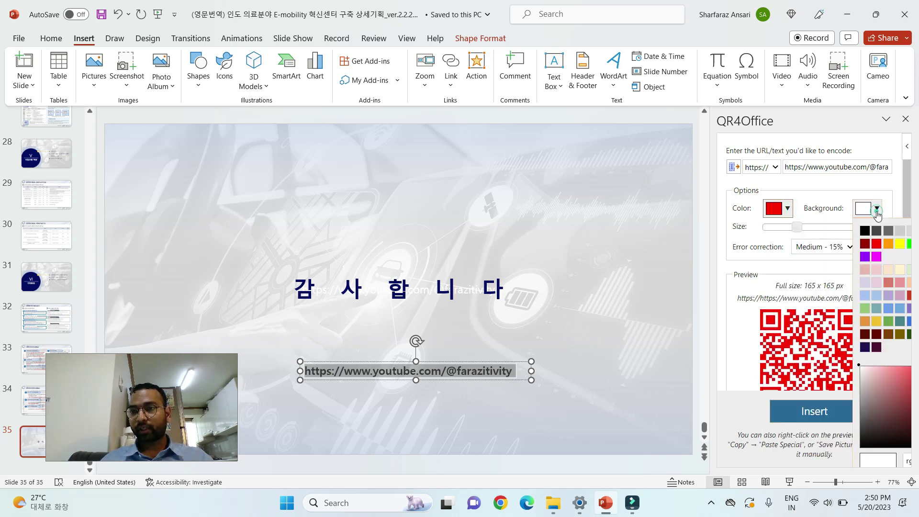
{"action": "left_click", "coordinate": [864, 231]}
{"action": "left_click", "coordinate": [877, 209]}
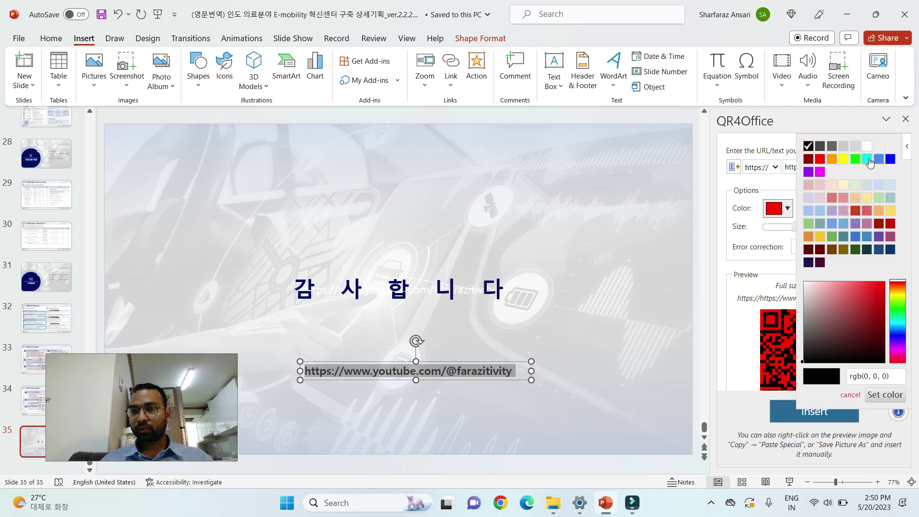
{"action": "left_click", "coordinate": [867, 160]}
{"action": "left_click", "coordinate": [877, 212]}
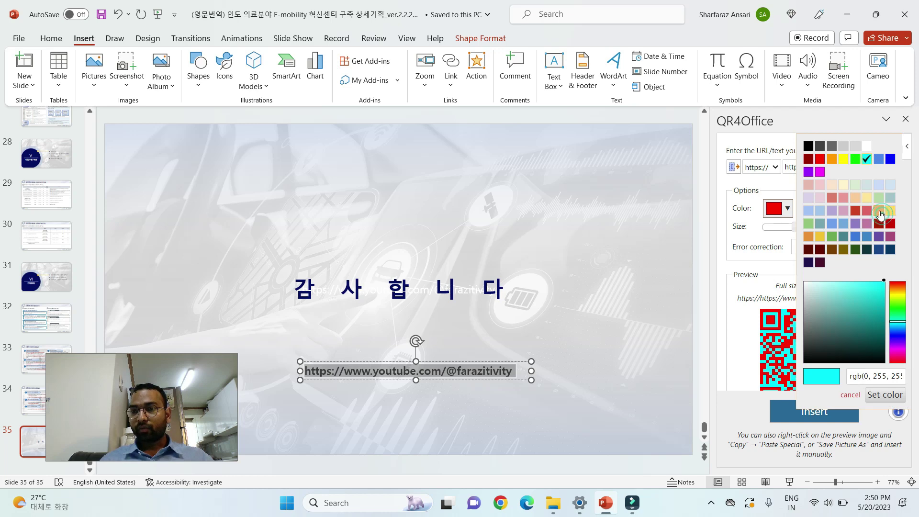
{"action": "left_click", "coordinate": [848, 161]}
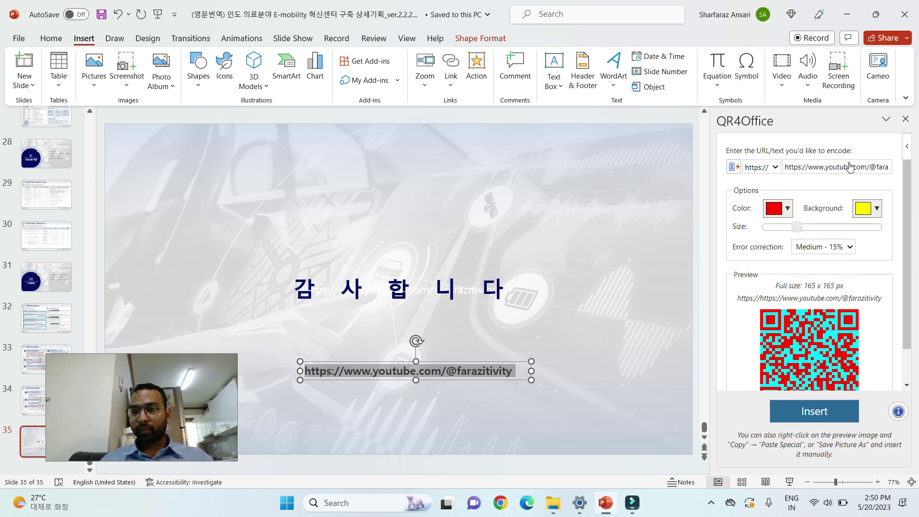
{"action": "left_click", "coordinate": [855, 213]}
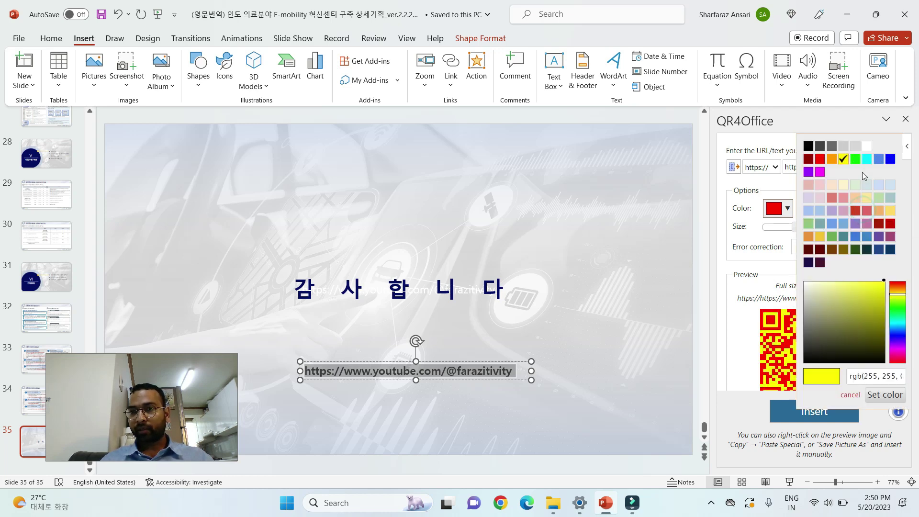
{"action": "left_click", "coordinate": [866, 146]}
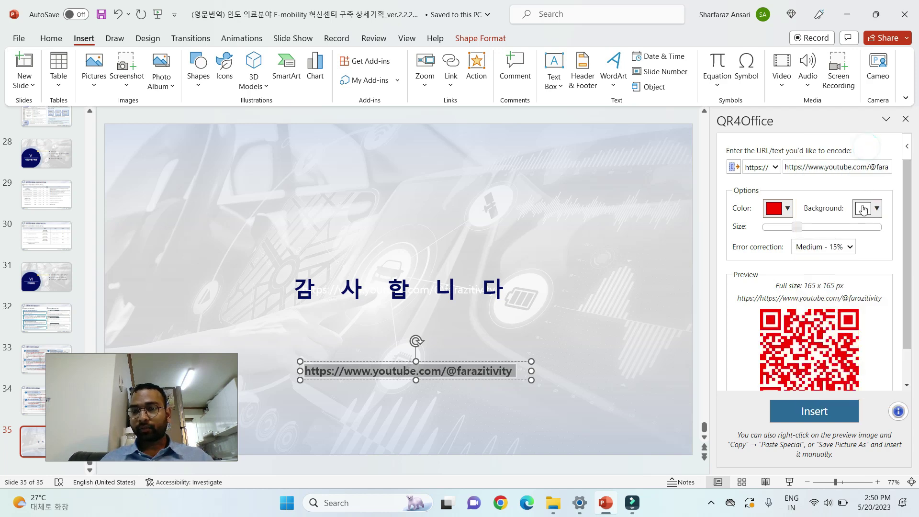
- Insert the QR code into slide 35 and move it to the right end of the YouTube link
{"action": "left_click", "coordinate": [814, 416]}
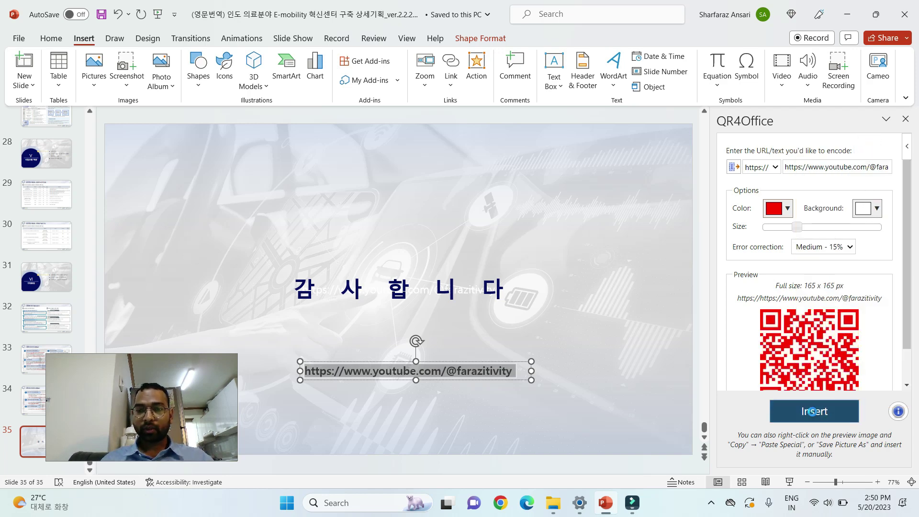
{"action": "left_click_drag", "start_coordinate": [410, 273], "coordinate": [564, 326]}
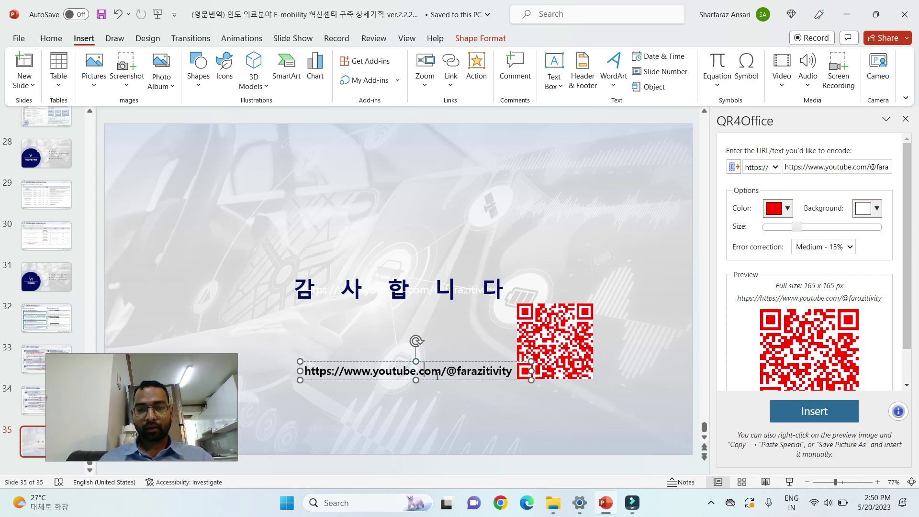
- Delete the YouTube link's text box, then enlarge the QR code and move it to the middle of the slide
{"action": "left_click", "coordinate": [441, 383]}
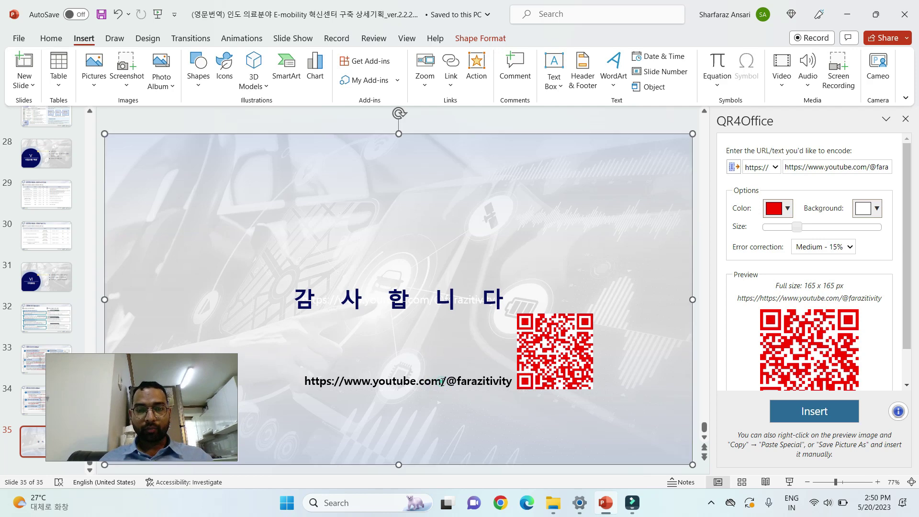
{"action": "left_click", "coordinate": [448, 383]}
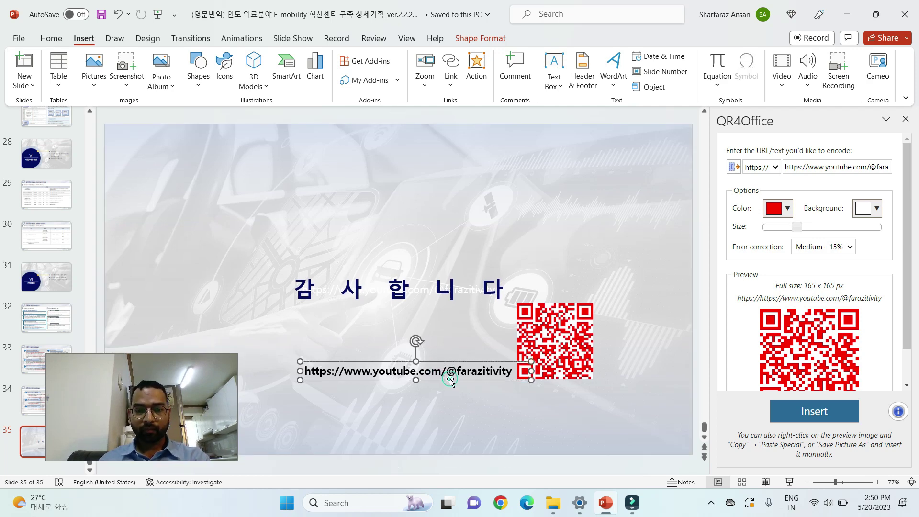
{"action": "key", "text": "Delete"}
{"action": "left_click_drag", "start_coordinate": [551, 334], "coordinate": [419, 359]}
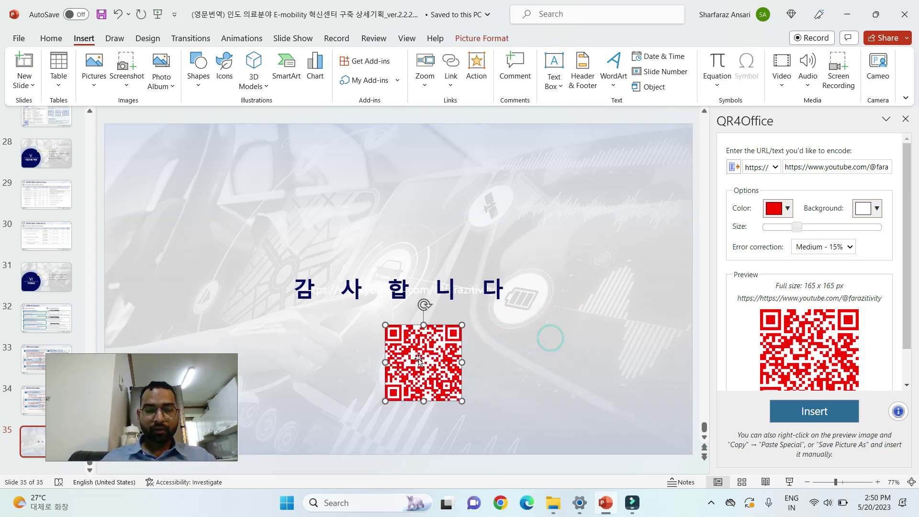
{"action": "left_click_drag", "start_coordinate": [460, 400], "coordinate": [500, 439]}
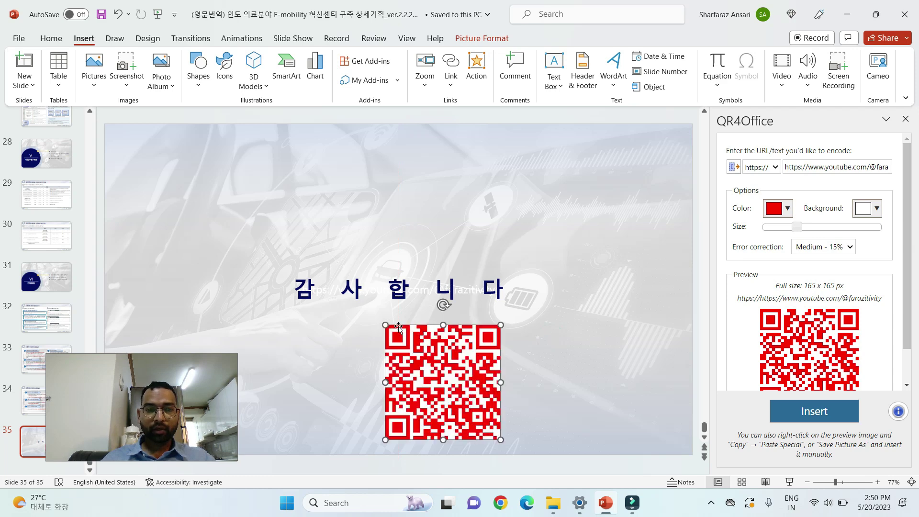
{"action": "left_click_drag", "start_coordinate": [392, 327], "coordinate": [299, 237]}
{"action": "left_click_drag", "start_coordinate": [427, 417], "coordinate": [433, 370]}
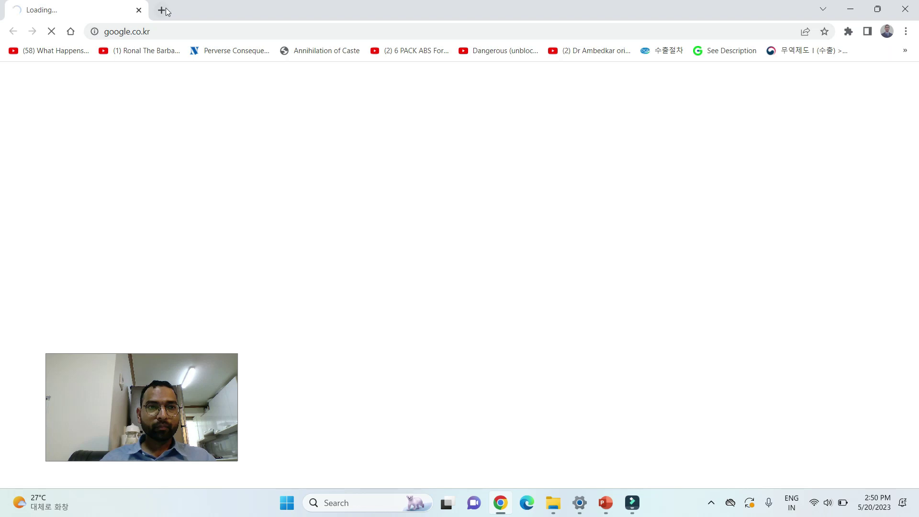
- Open Canva's templates page in a new Chrome tab
{"action": "left_click", "coordinate": [160, 10]}
{"action": "type", "text": "canva"}
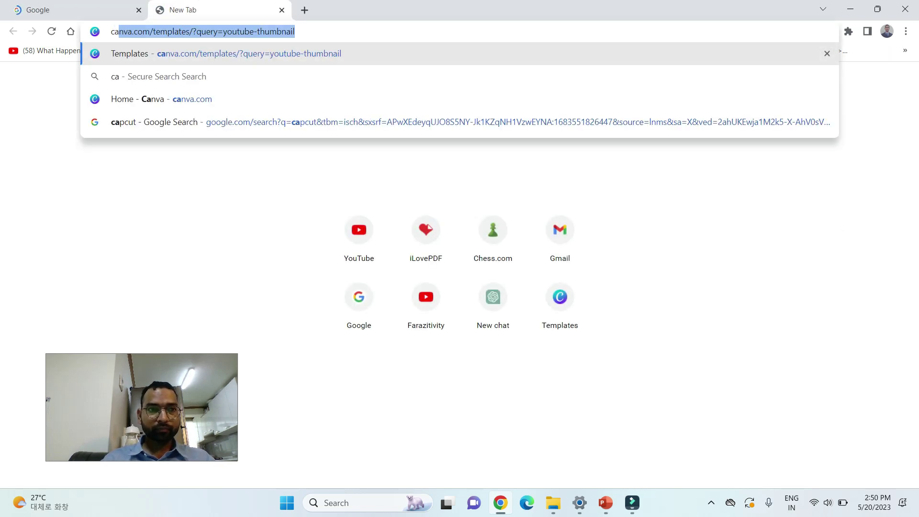
{"action": "key", "text": "BackSpace"}
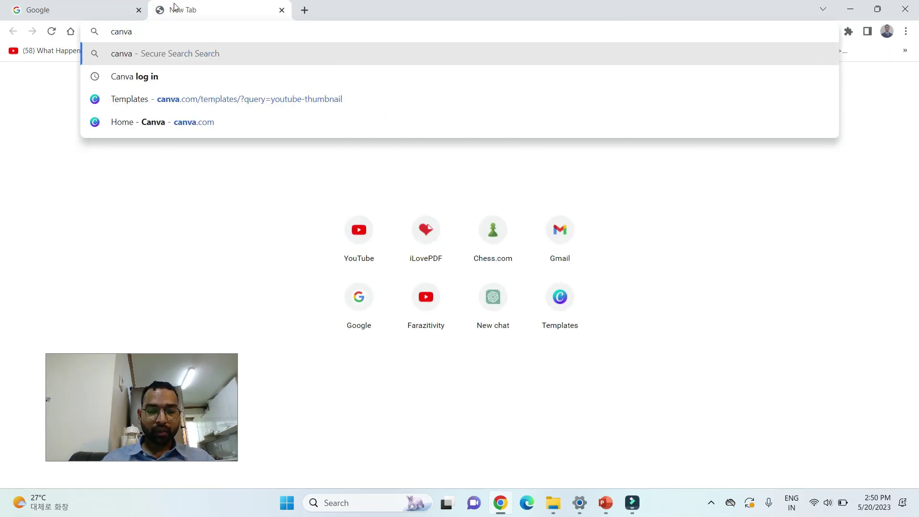
{"action": "type", "text": ".co"}
{"action": "key", "text": "Return"}
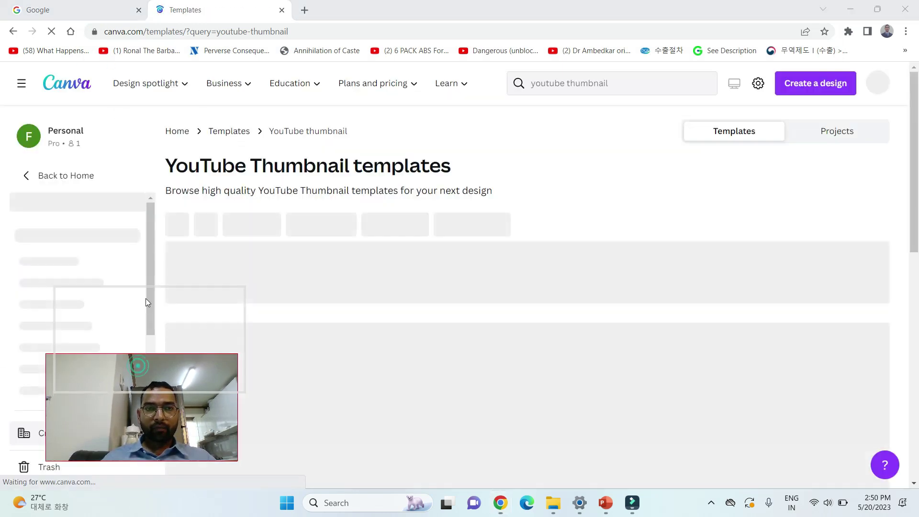
{"action": "left_click_drag", "start_coordinate": [146, 298], "coordinate": [146, 298]}
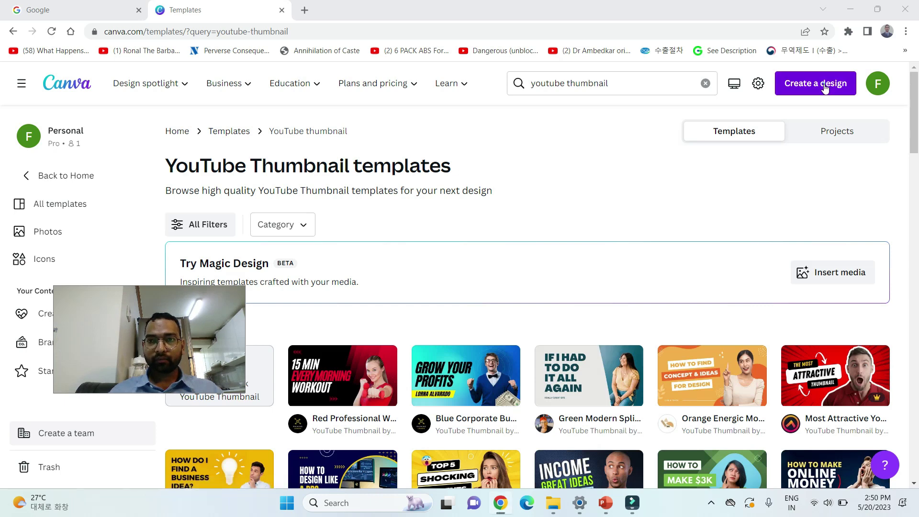
- Create a blank Presentation (16:9) design and keep it in the browser instead of the Canva app
{"action": "left_click", "coordinate": [824, 88]}
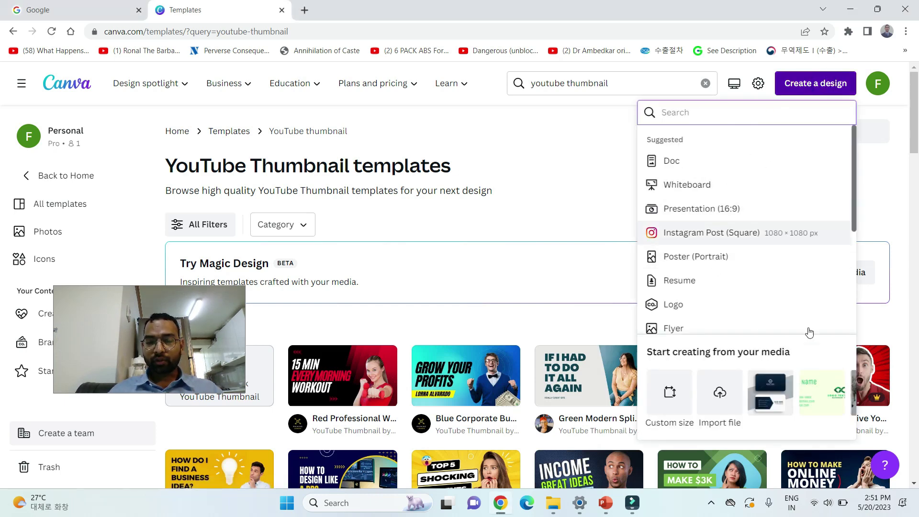
{"action": "left_click", "coordinate": [722, 214]}
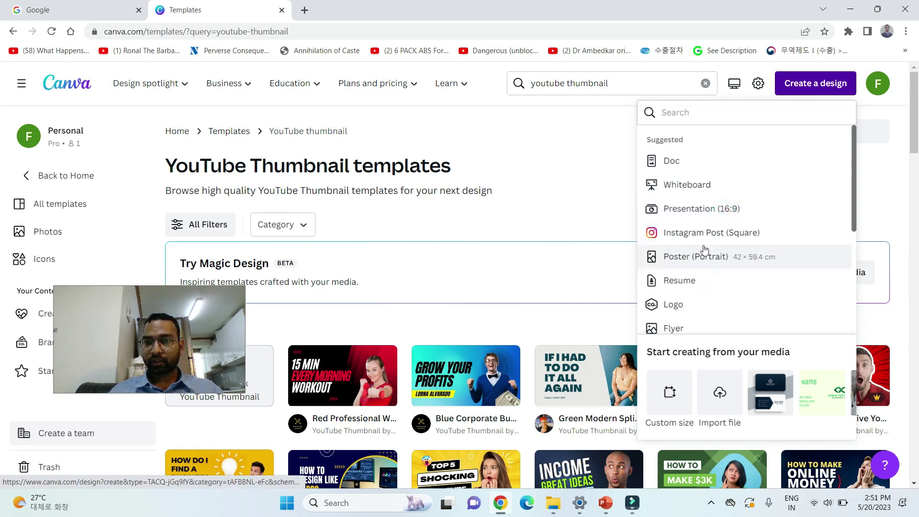
{"action": "left_click", "coordinate": [699, 211]}
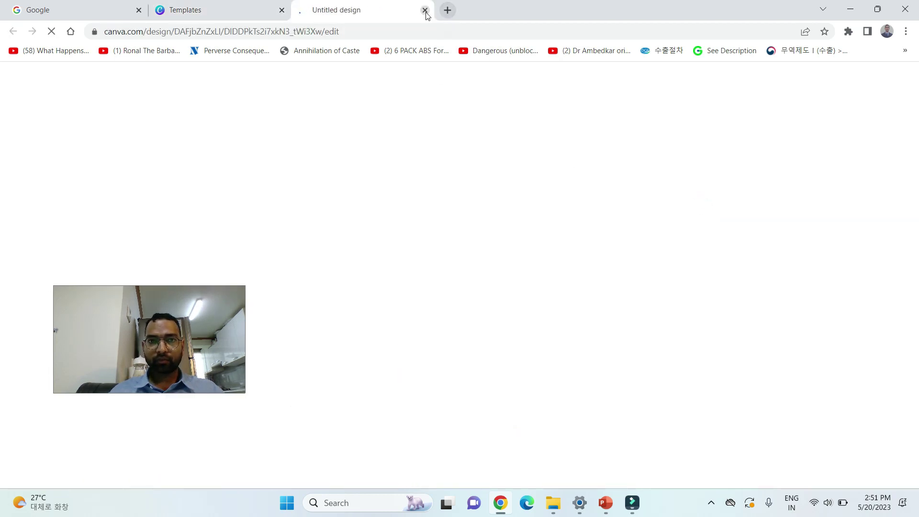
{"action": "left_click", "coordinate": [425, 10]}
{"action": "left_click", "coordinate": [701, 209]}
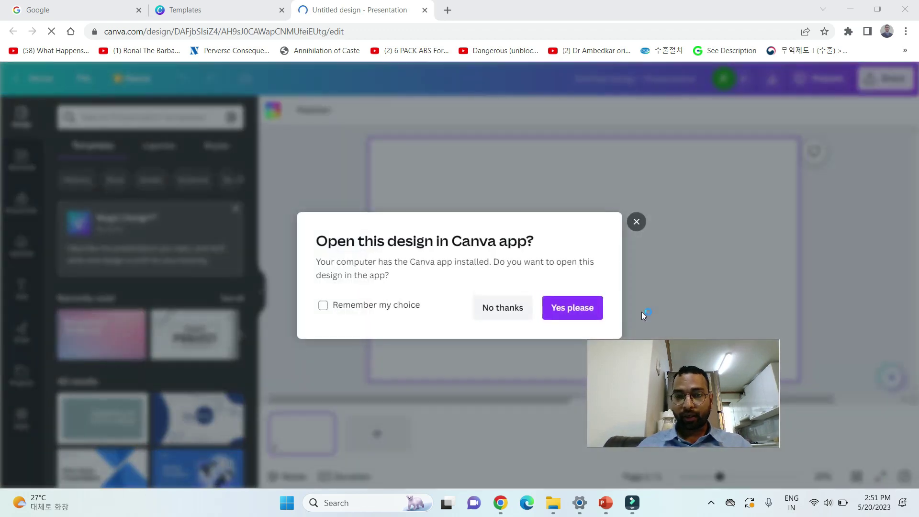
{"action": "left_click", "coordinate": [636, 222]}
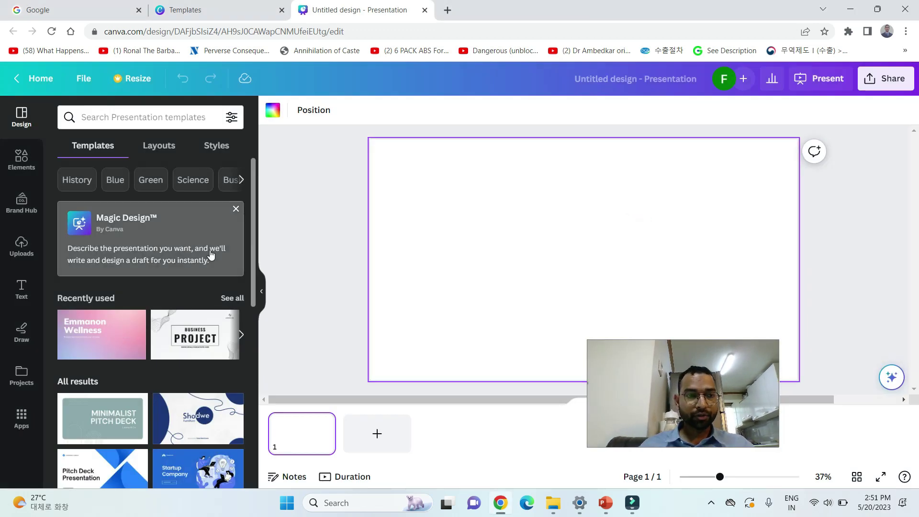
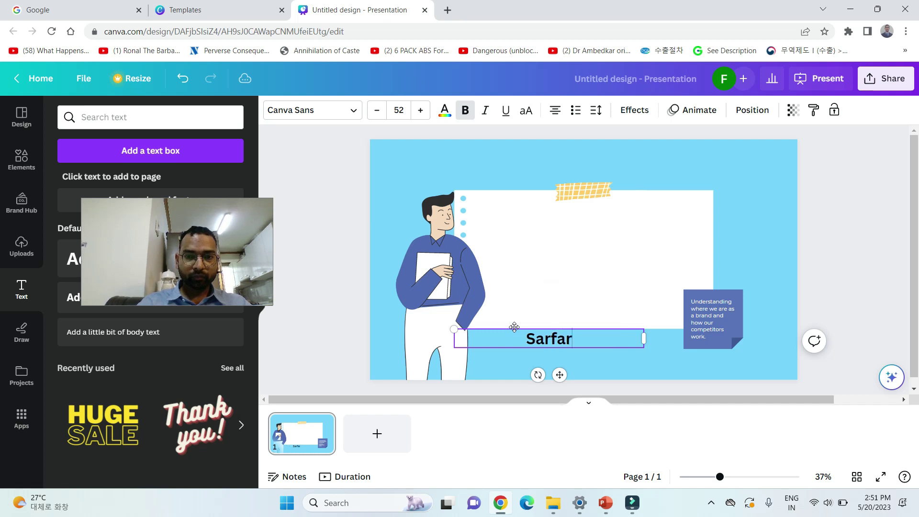
- Replace the text box content with a name line and "YouTube : farazitivity", and move it onto the white board's upper part
{"action": "key", "text": "ctrl+a"}
{"action": "type", "text": "Nam"}
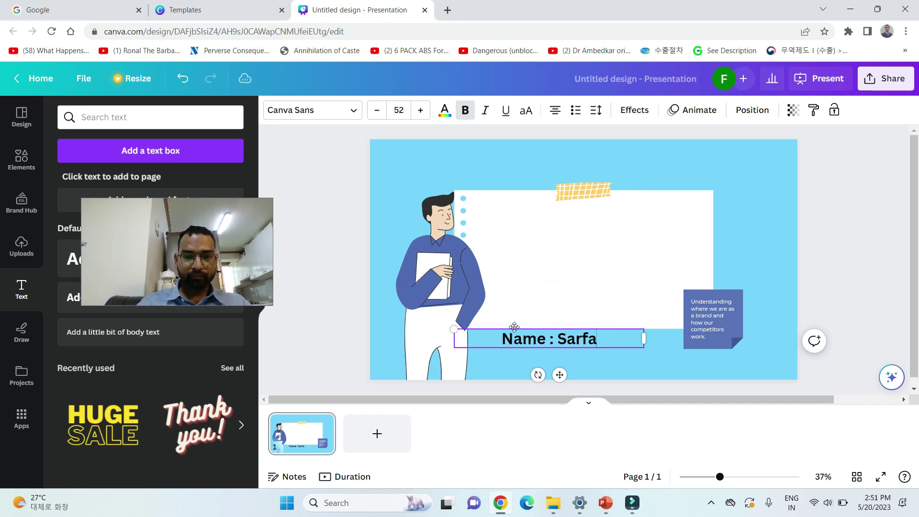
{"action": "key", "text": "Return"}
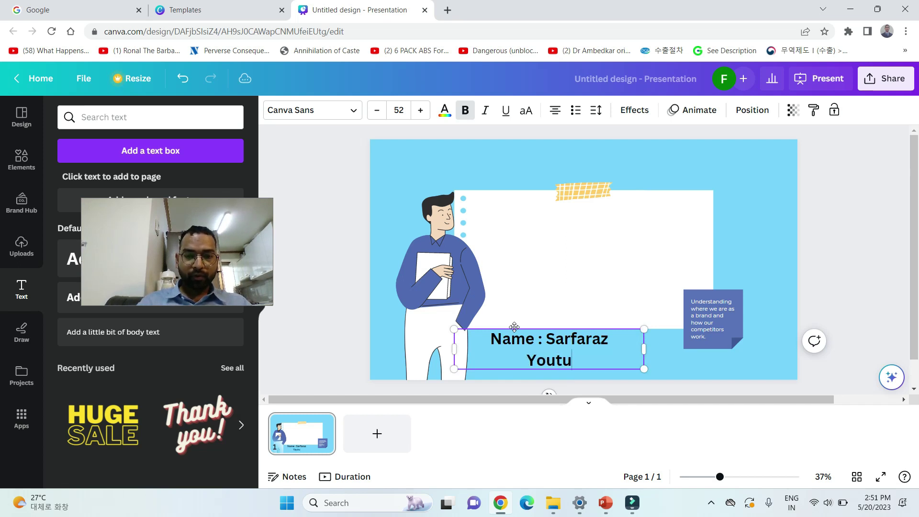
{"action": "type", "text": "YouTube : farazitivity"}
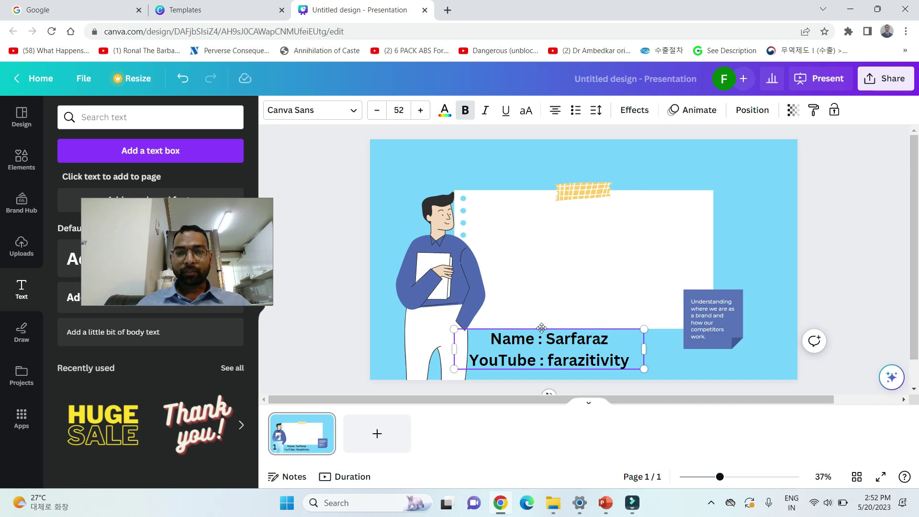
{"action": "left_click_drag", "start_coordinate": [541, 327], "coordinate": [562, 209]}
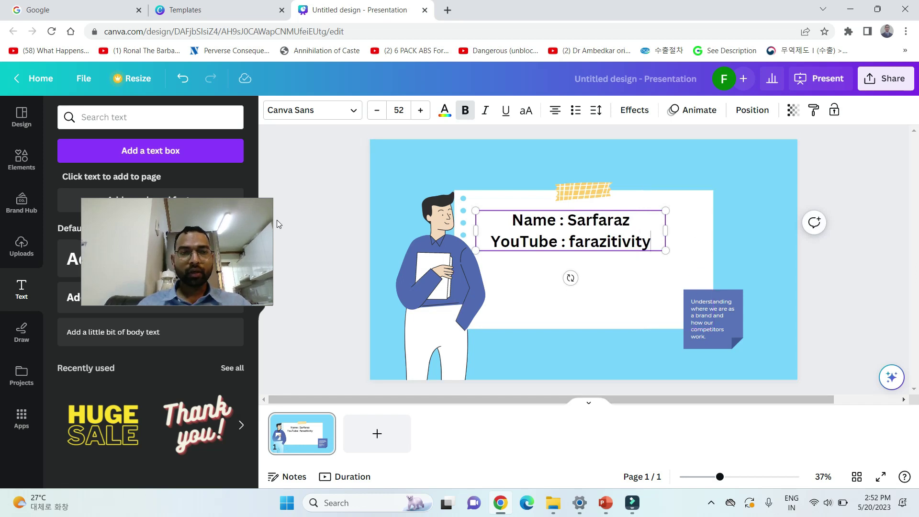
- Search the Canva apps for "Qr code" and start using Canva's own QR Code app
{"action": "left_click_drag", "start_coordinate": [184, 204], "coordinate": [341, 187]}
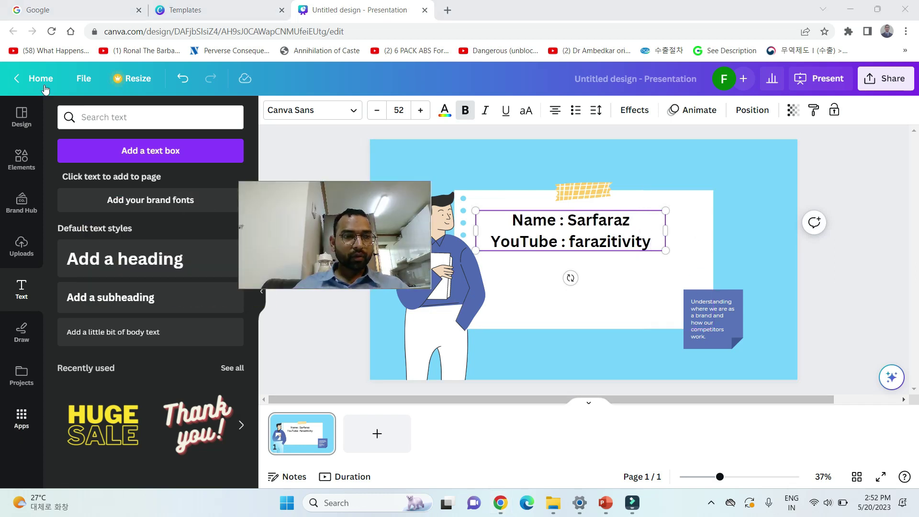
{"action": "left_click", "coordinate": [22, 419]}
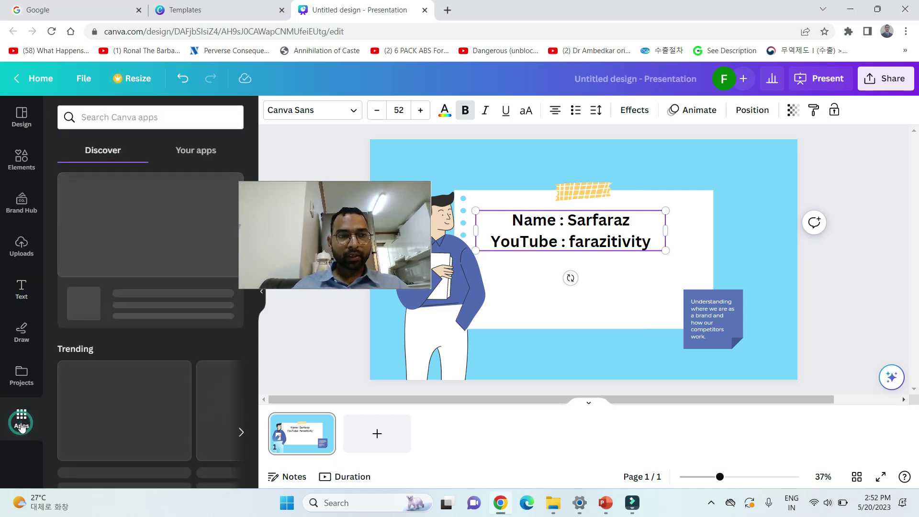
{"action": "left_click", "coordinate": [130, 119]}
{"action": "type", "text": "Qr"}
{"action": "type", "text": " code"}
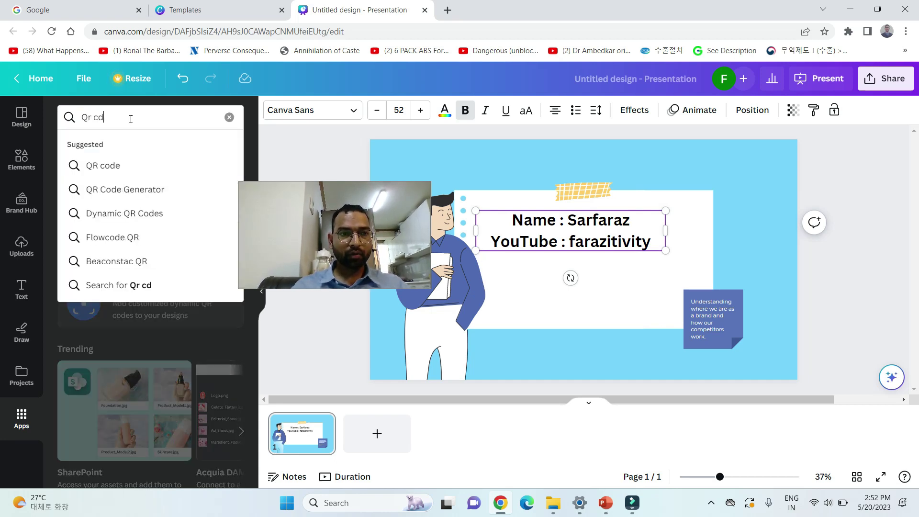
{"action": "key", "text": "Return"}
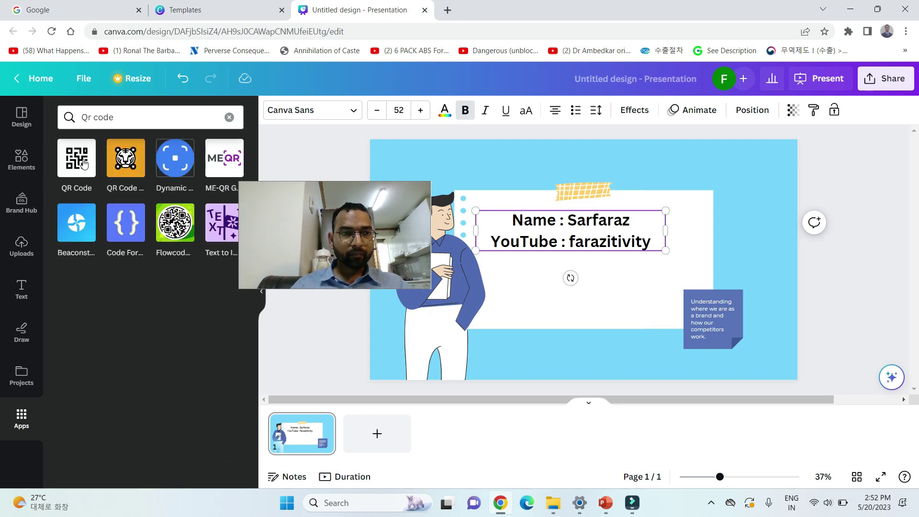
{"action": "left_click", "coordinate": [77, 157]}
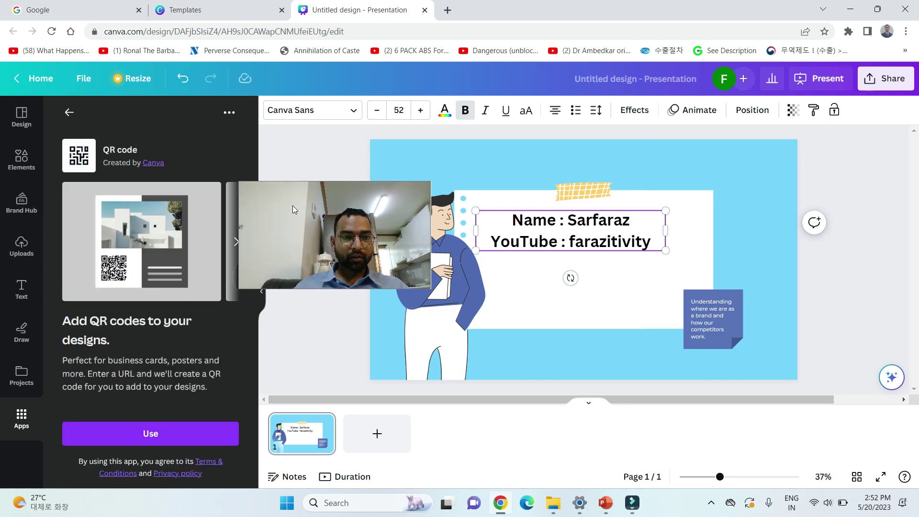
{"action": "left_click", "coordinate": [236, 242]}
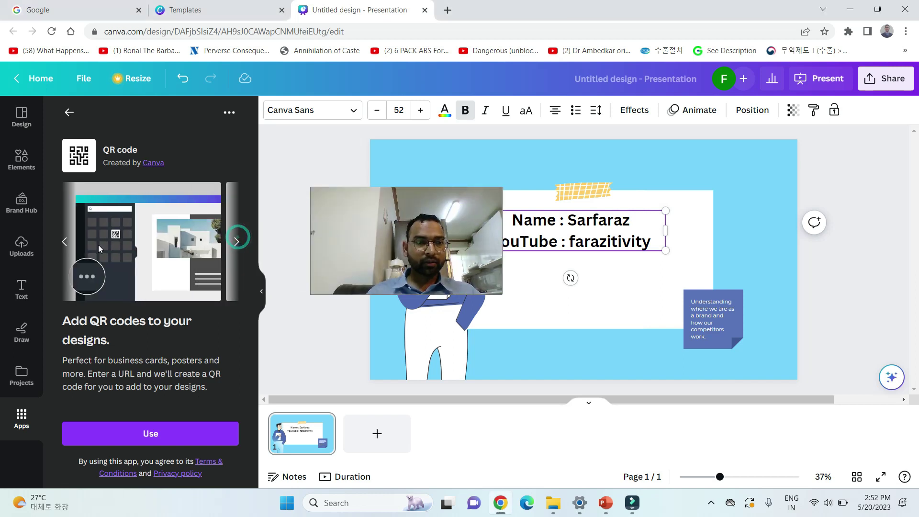
{"action": "left_click", "coordinate": [66, 244]}
{"action": "left_click", "coordinate": [163, 436]}
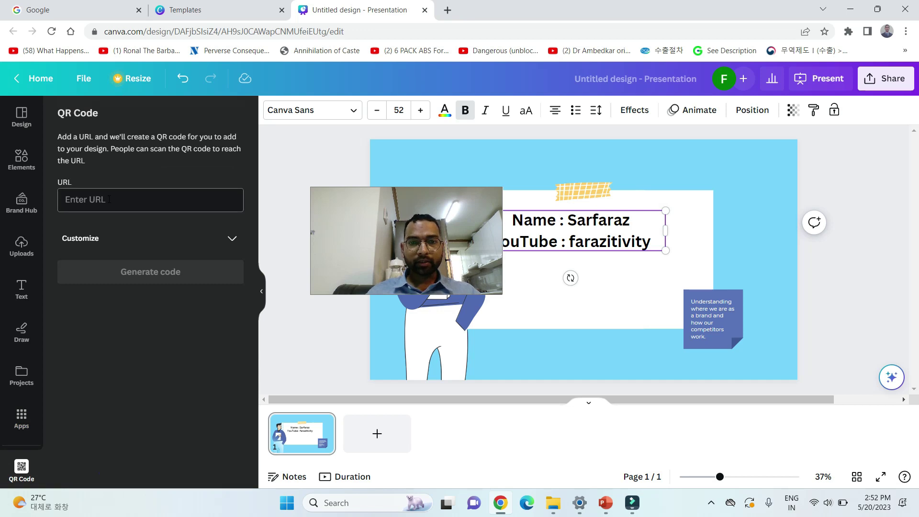
- Switch to PowerPoint and undo the recent edits on slide 35 back to before the link's text box was deleted
{"action": "left_click", "coordinate": [605, 503]}
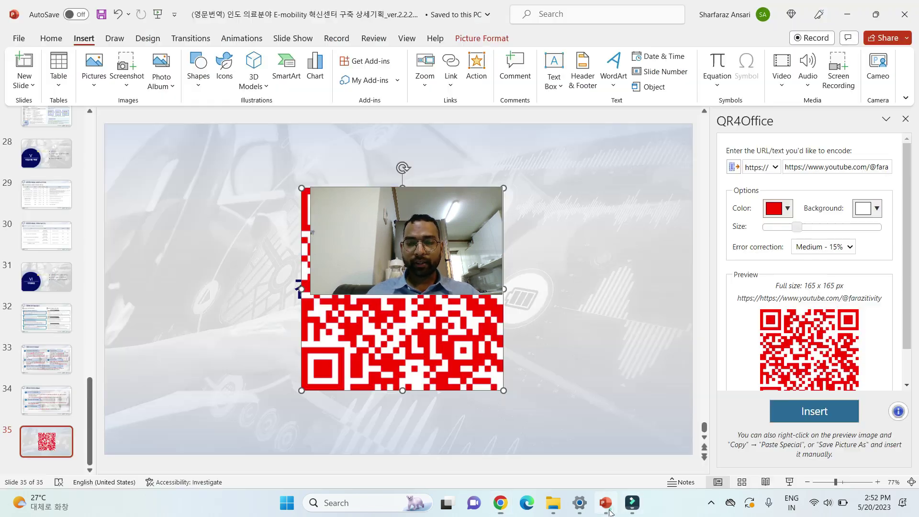
{"action": "left_click_drag", "start_coordinate": [444, 245], "coordinate": [615, 245]}
{"action": "left_click", "coordinate": [352, 369]}
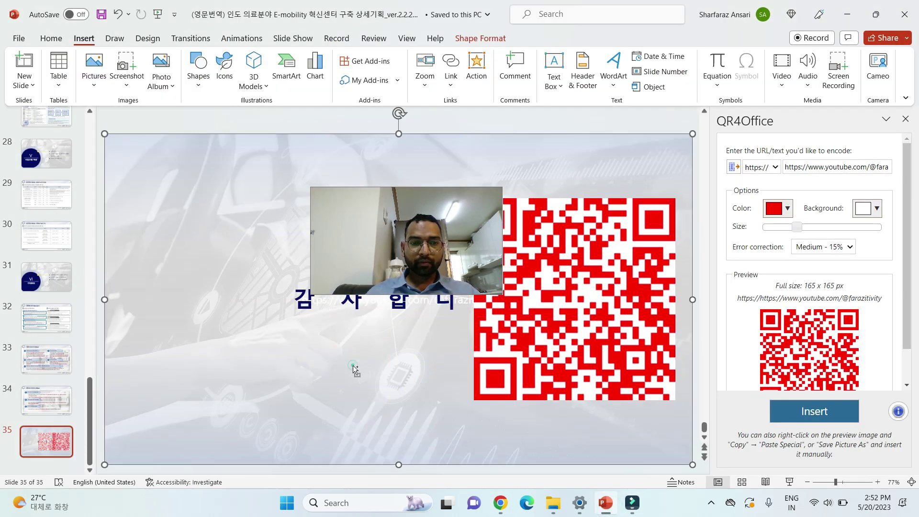
{"action": "key", "text": "ctrl+z"}
{"action": "key", "text": "ctrl+z"}
{"action": "key", "text": "ctrl+z"}
{"action": "key", "text": "ctrl+z"}
{"action": "key", "text": "ctrl+z"}
{"action": "key", "text": "ctrl+z"}
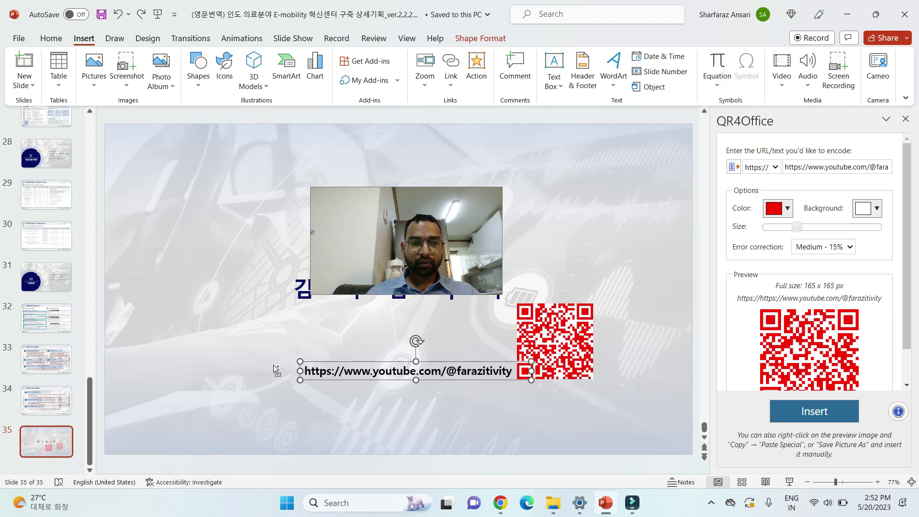
- Copy the YouTube link from slide 35 in PowerPoint and paste it as the URL in Canva's QR Code app
{"action": "triple_click", "coordinate": [353, 375]}
{"action": "key", "text": "ctrl+c"}
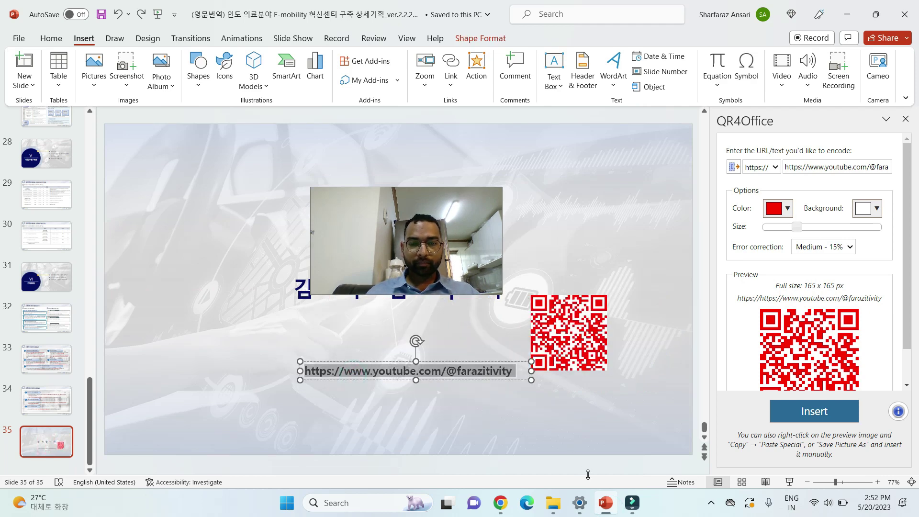
{"action": "left_click", "coordinate": [630, 505]}
{"action": "left_click", "coordinate": [604, 503]}
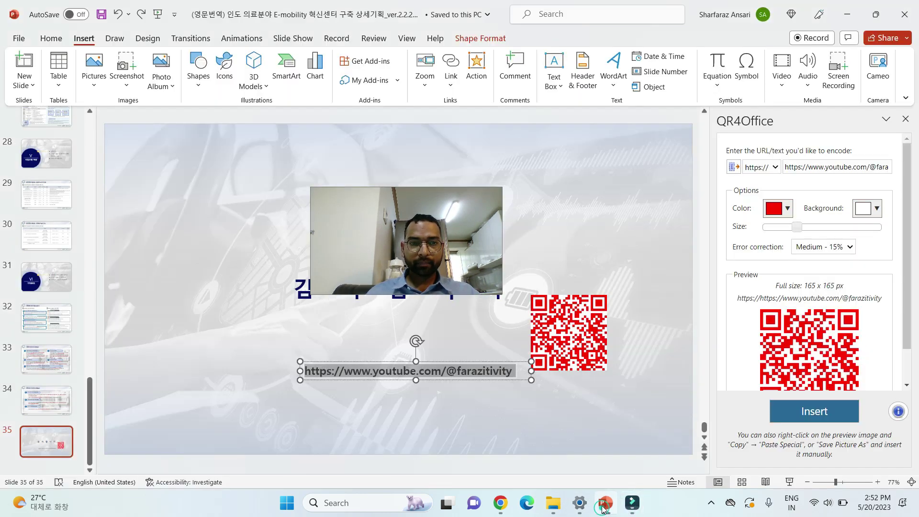
{"action": "left_click", "coordinate": [500, 510]}
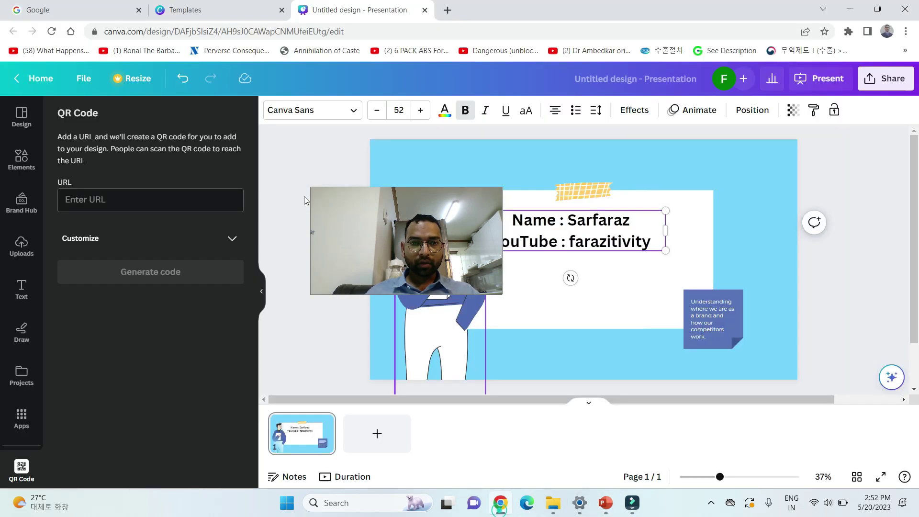
{"action": "key", "text": "ctrl+v"}
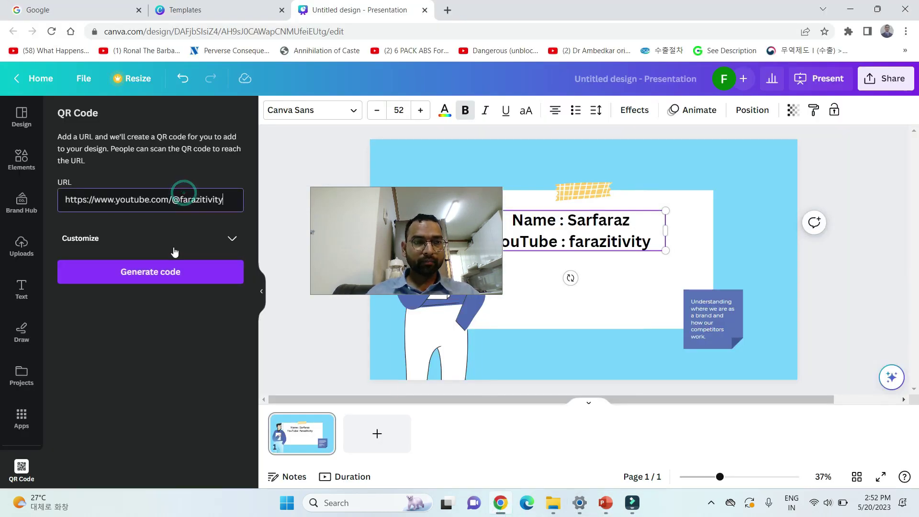
- Generate the QR code, shrink it and place it on the white board below the YouTube line
{"action": "left_click", "coordinate": [168, 274]}
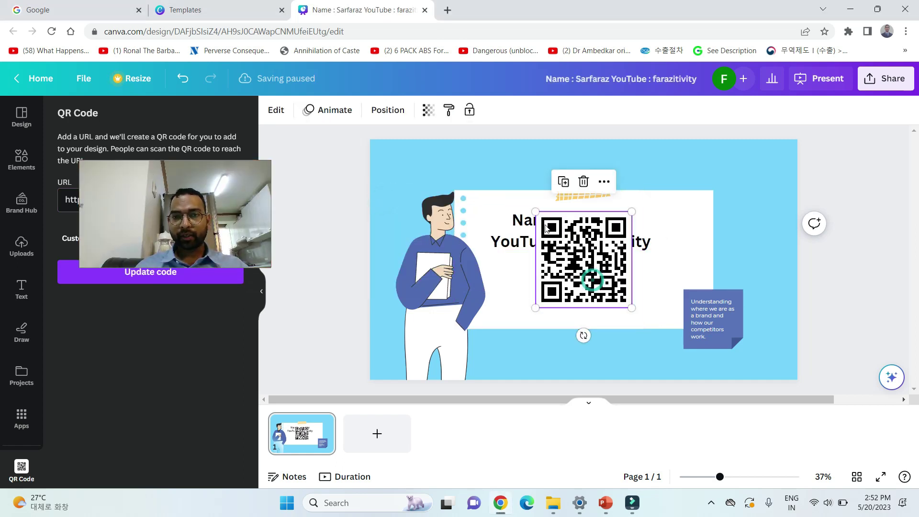
{"action": "left_click_drag", "start_coordinate": [535, 211], "coordinate": [544, 244]}
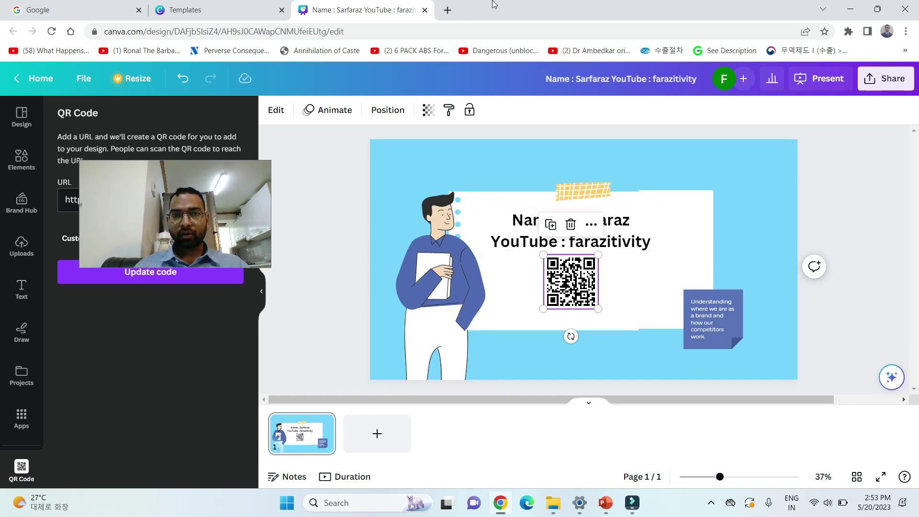
- Search the web for "Businness card templeyte" in a new browser tab and open the image results
{"action": "left_click", "coordinate": [447, 11]}
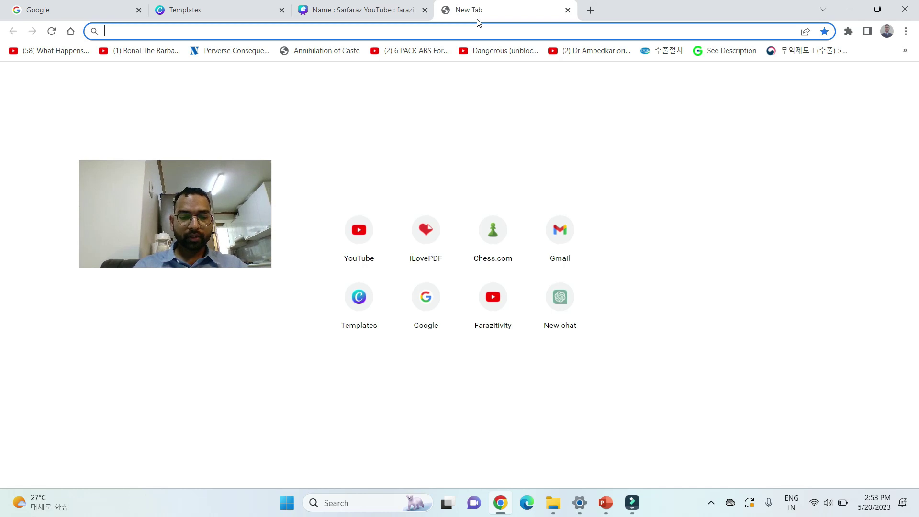
{"action": "type", "text": "Busin"}
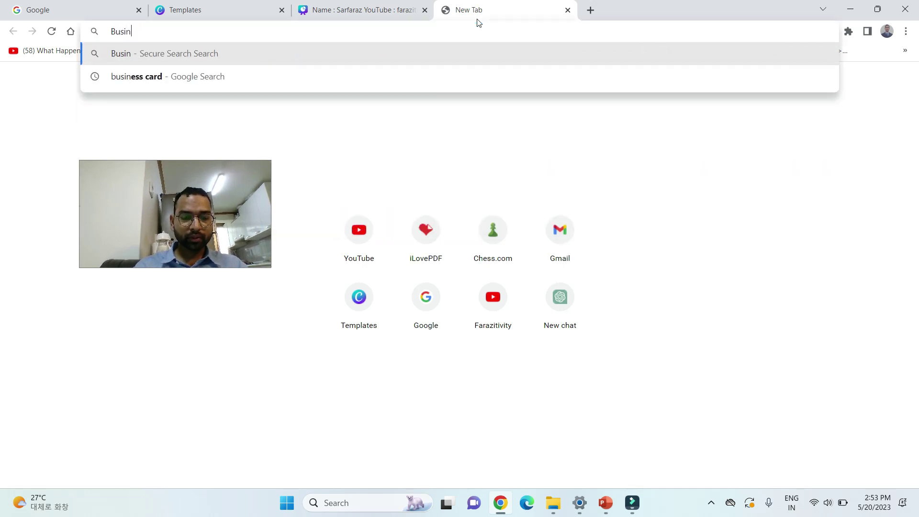
{"action": "type", "text": "ness card tem"}
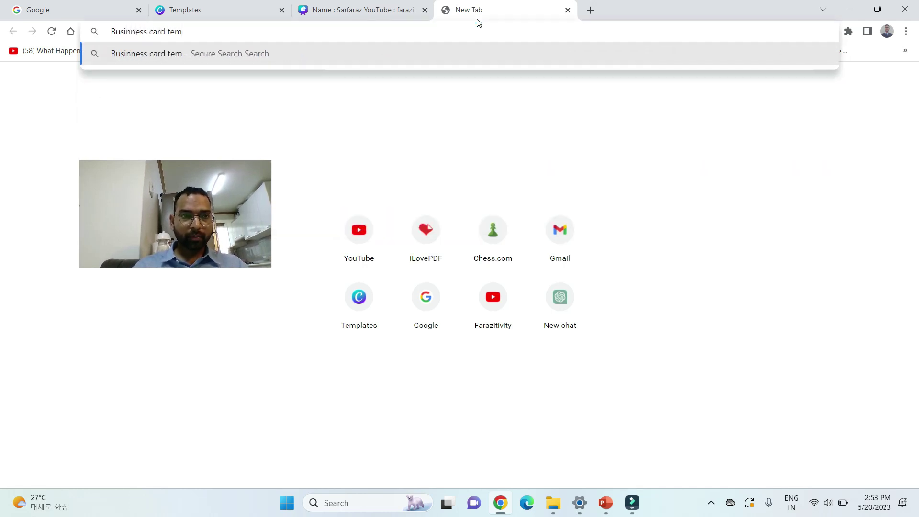
{"action": "type", "text": "pleyte"}
{"action": "key", "text": "Return"}
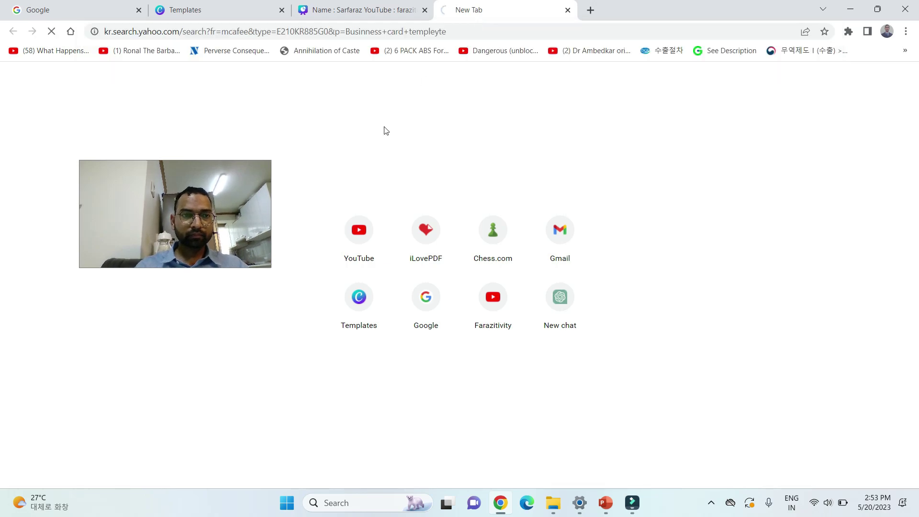
{"action": "left_click", "coordinate": [164, 135]}
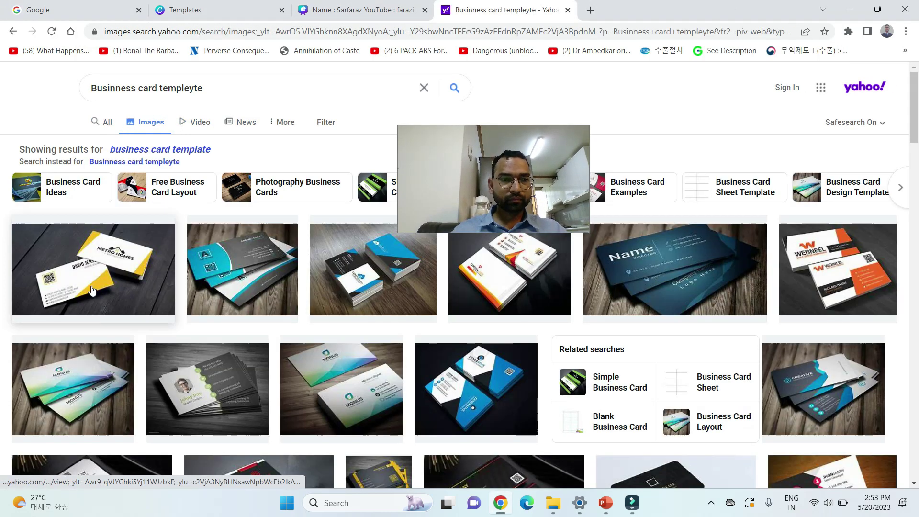
- Find the Circle Cutout Blue business card template among the image results and copy its enlarged preview image
{"action": "scroll", "coordinate": [92, 291], "scroll_direction": "down", "scroll_amount": 3}
{"action": "scroll", "coordinate": [27, 326], "scroll_direction": "down", "scroll_amount": 2}
{"action": "scroll", "coordinate": [27, 317], "scroll_direction": "down", "scroll_amount": 5}
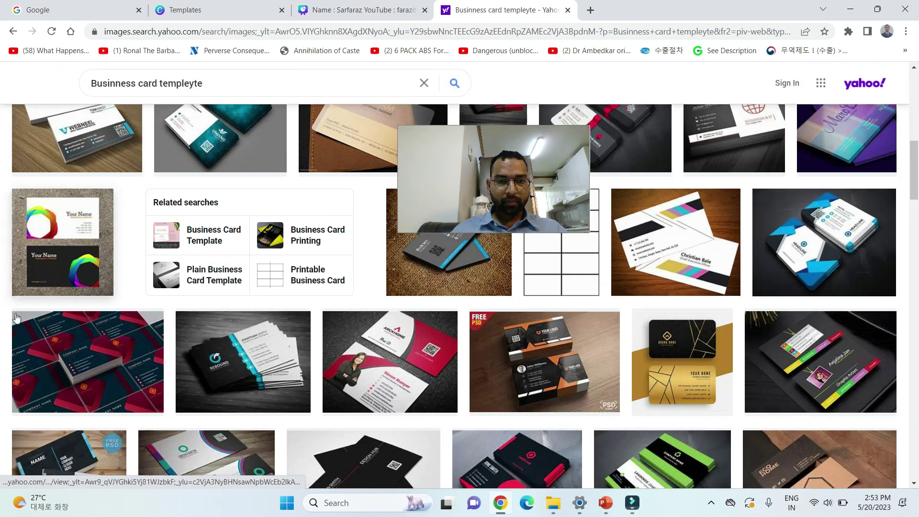
{"action": "scroll", "coordinate": [16, 318], "scroll_direction": "down", "scroll_amount": 8}
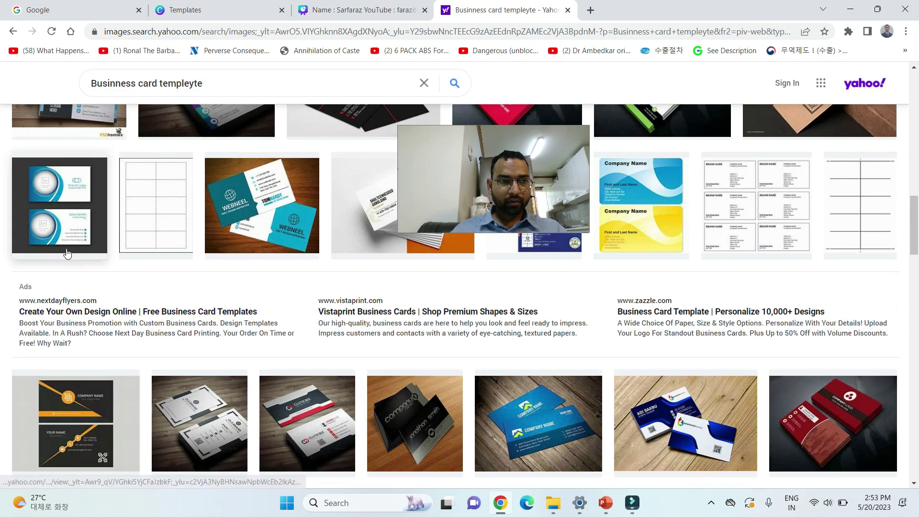
{"action": "left_click", "coordinate": [67, 210]}
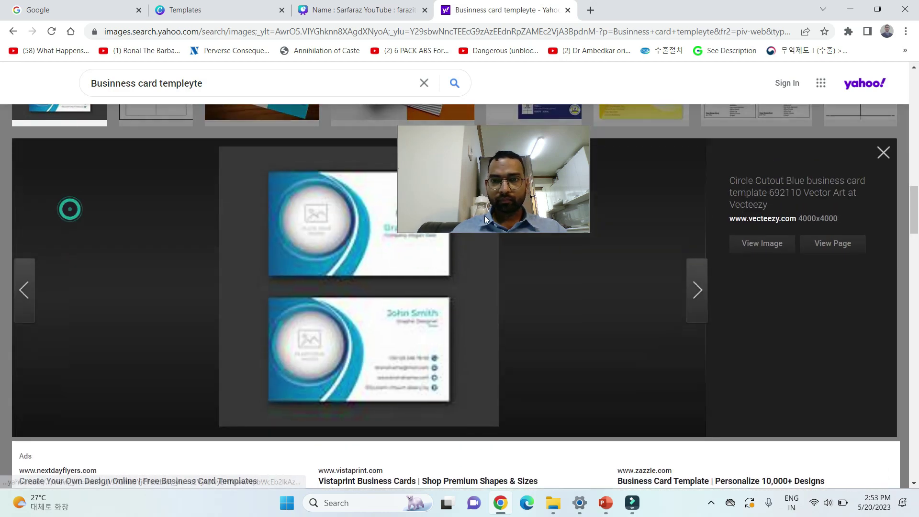
{"action": "right_click", "coordinate": [339, 286]}
{"action": "left_click", "coordinate": [371, 327]}
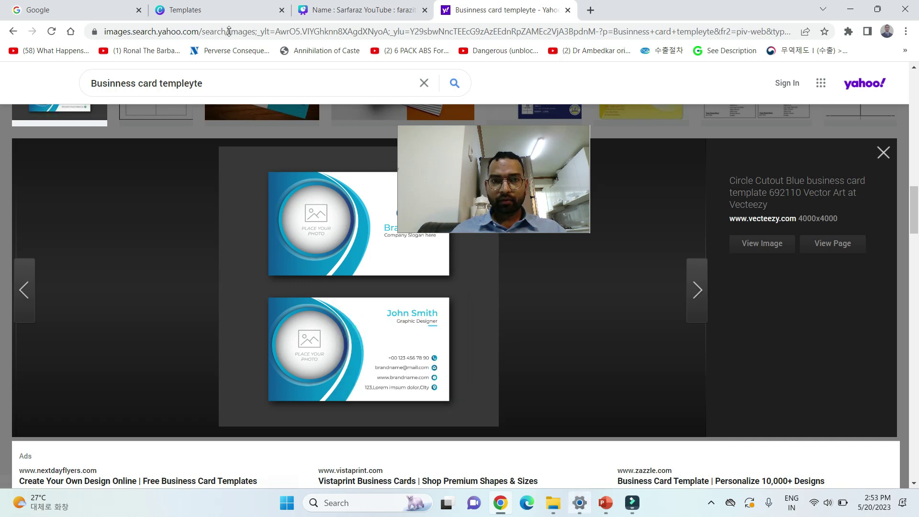
- Return to the Canva design and delete the name and YouTube text and the QR code from the white board
{"action": "left_click", "coordinate": [206, 10]}
{"action": "left_click", "coordinate": [337, 3]}
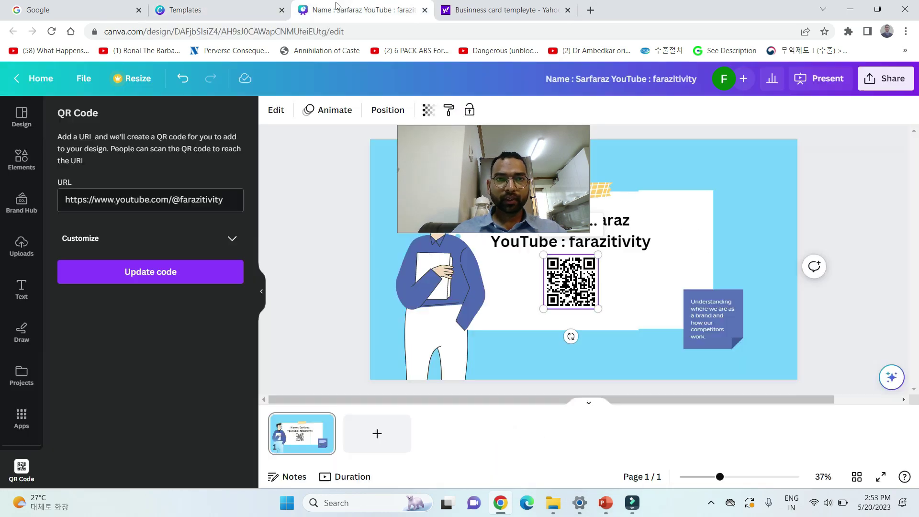
{"action": "left_click_drag", "start_coordinate": [484, 143], "coordinate": [300, 161]}
{"action": "left_click", "coordinate": [619, 242]}
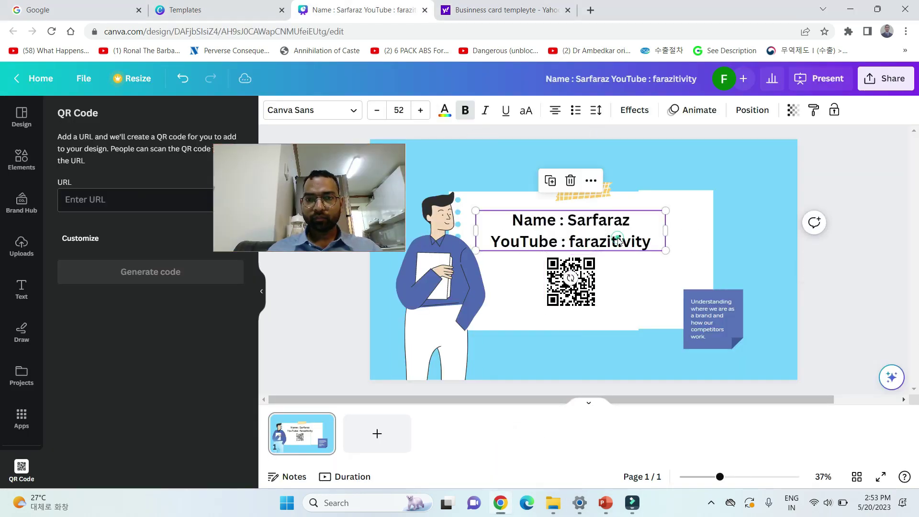
{"action": "key", "text": "Delete"}
{"action": "left_click", "coordinate": [536, 297]}
{"action": "left_click", "coordinate": [533, 278]}
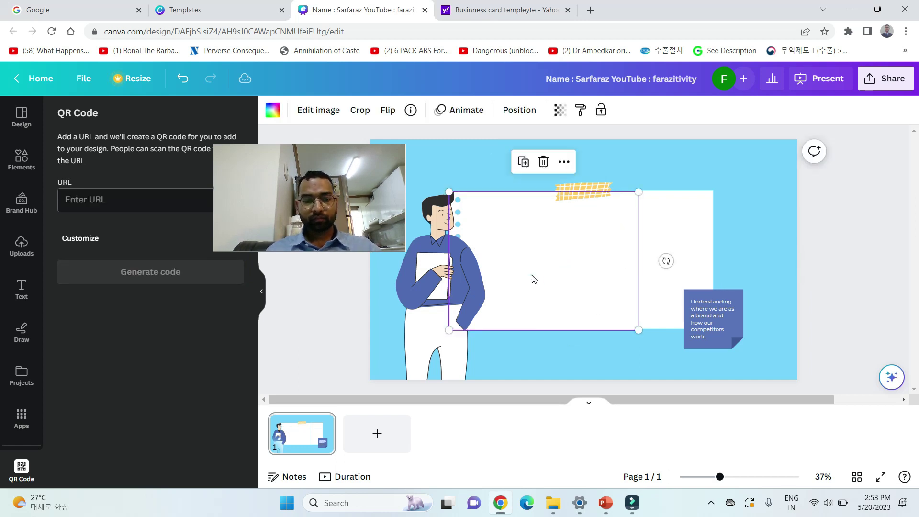
- Paste the copied business card image onto the page and delete the white board, the standing man and the other leftover elements around it
{"action": "key", "text": "ctrl+v"}
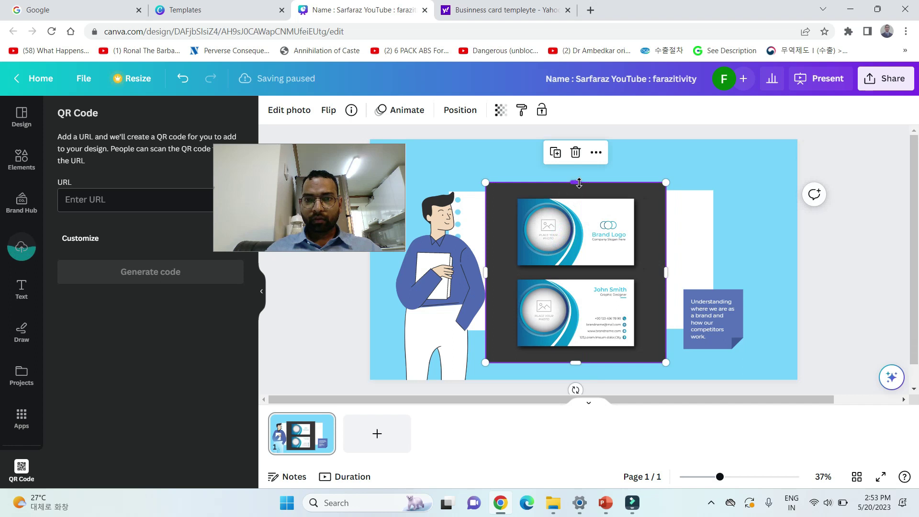
{"action": "left_click", "coordinate": [689, 226]}
{"action": "key", "text": "Delete"}
{"action": "left_click", "coordinate": [451, 271]}
{"action": "key", "text": "Delete"}
{"action": "left_click", "coordinate": [451, 271]}
{"action": "left_click", "coordinate": [698, 312]}
{"action": "key", "text": "Delete"}
{"action": "left_click", "coordinate": [539, 234]}
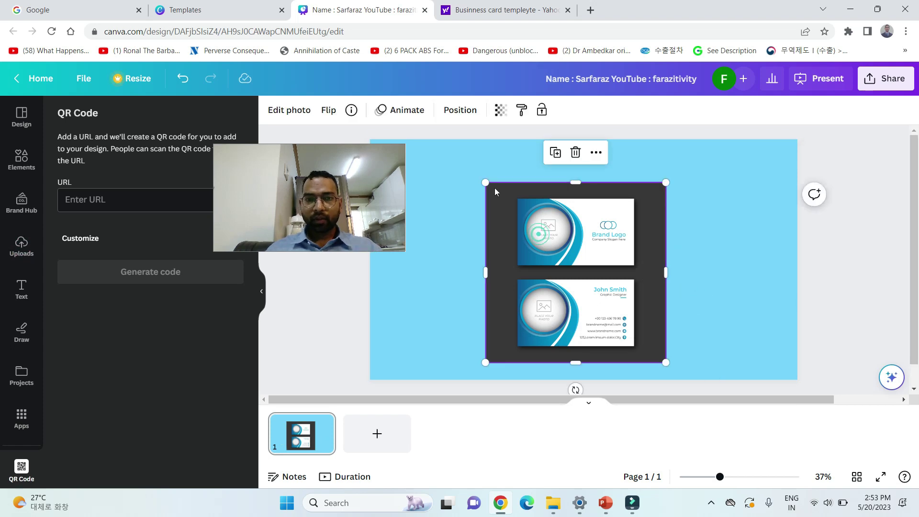
- Crop the pasted image to its upper Brand Logo card and enlarge it to fill most of the page
{"action": "left_click_drag", "start_coordinate": [582, 201], "coordinate": [581, 175]}
{"action": "left_click_drag", "start_coordinate": [575, 362], "coordinate": [585, 272]}
{"action": "left_click_drag", "start_coordinate": [665, 273], "coordinate": [761, 326]}
{"action": "left_click_drag", "start_coordinate": [482, 328], "coordinate": [393, 355]}
{"action": "left_click_drag", "start_coordinate": [529, 286], "coordinate": [546, 286]}
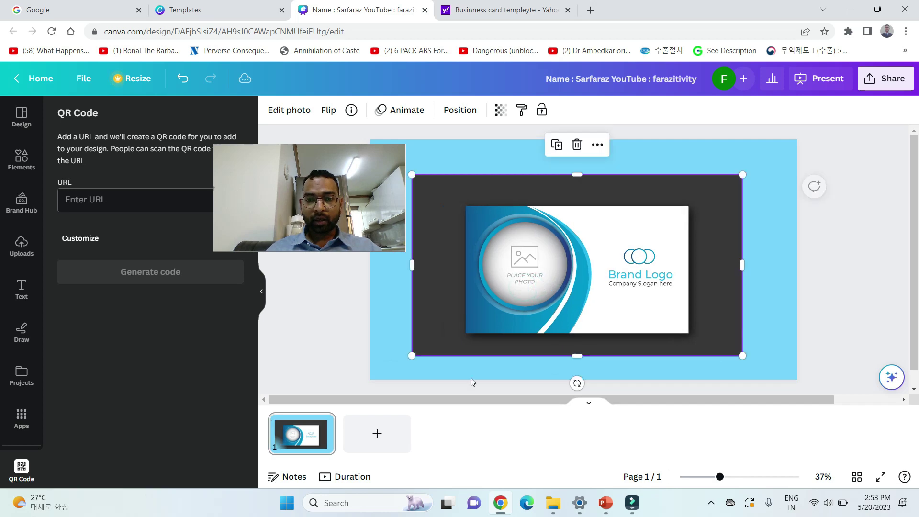
- Copy the YouTube link from slide 35 in PowerPoint again and paste it into the empty URL of Canva's QR Code app
{"action": "left_click", "coordinate": [146, 198]}
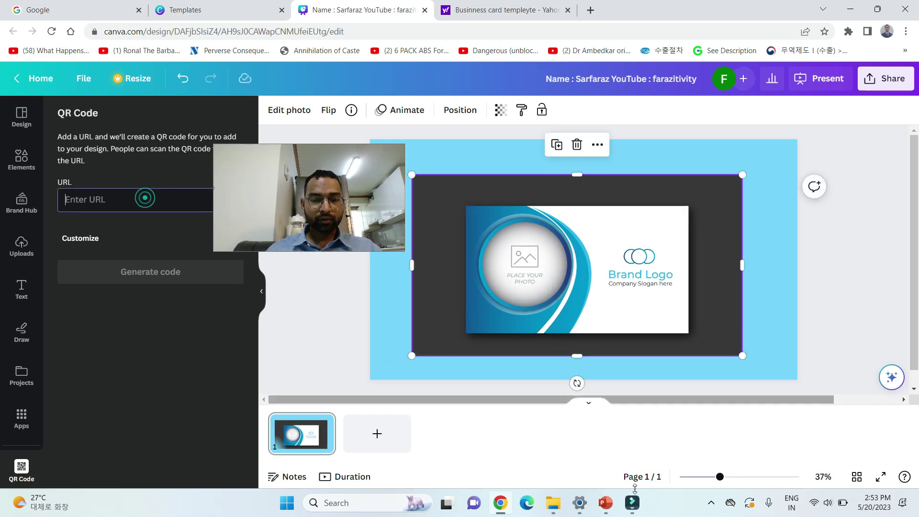
{"action": "left_click", "coordinate": [605, 503]}
{"action": "double_click", "coordinate": [449, 372]}
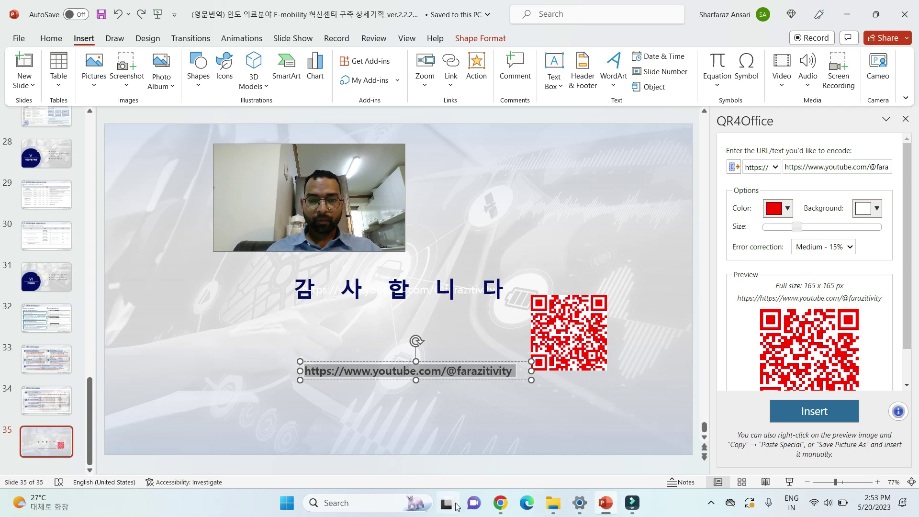
{"action": "left_click", "coordinate": [498, 504]}
{"action": "key", "text": "ctrl+v"}
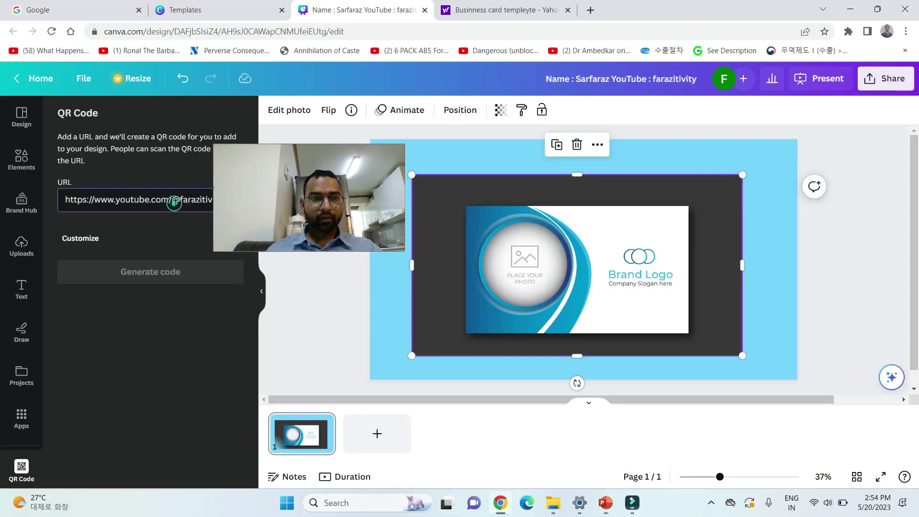
- Generate the QR code, shrink it and place it over the brand logo and slogan on the business card
{"action": "left_click", "coordinate": [177, 268]}
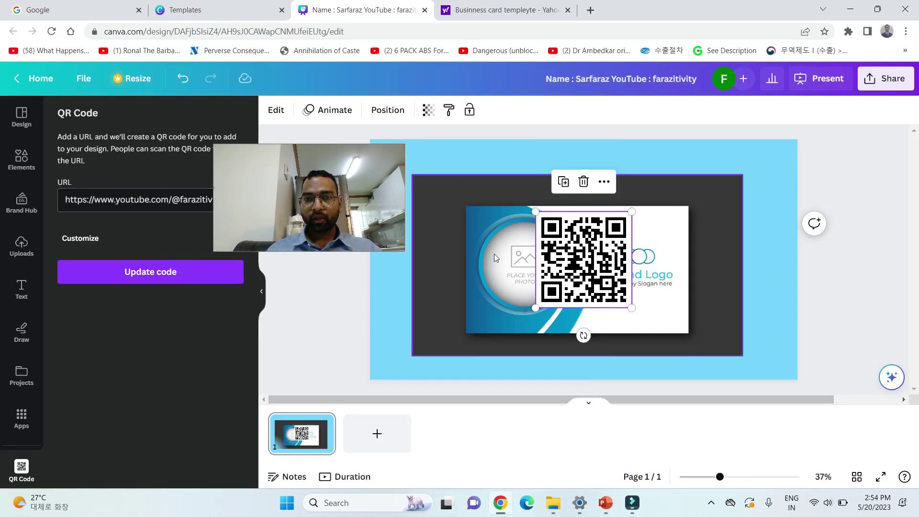
{"action": "left_click_drag", "start_coordinate": [535, 212], "coordinate": [648, 283]}
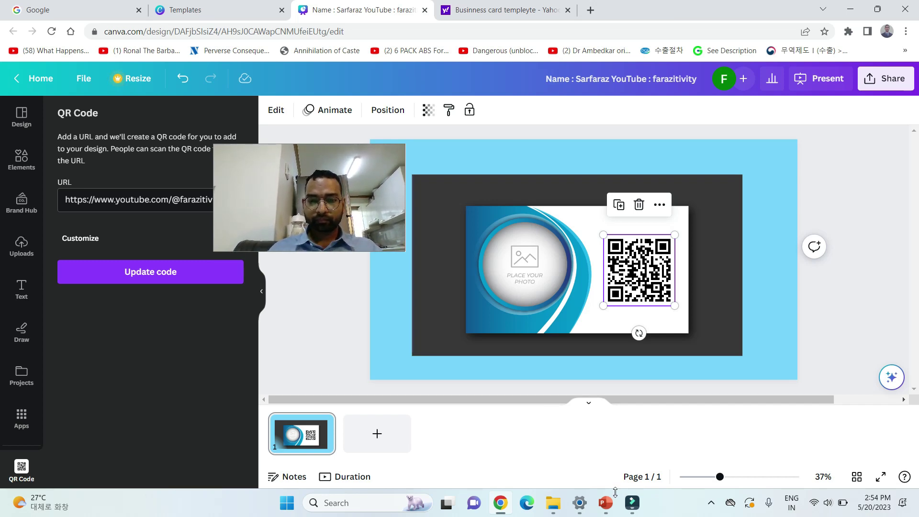
{"action": "left_click", "coordinate": [633, 506]}
{"action": "left_click", "coordinate": [232, 69]}
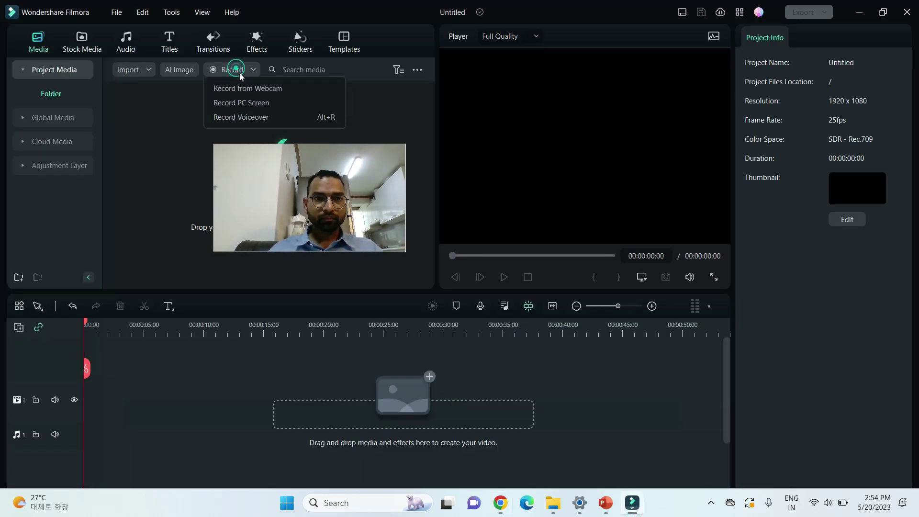
{"action": "left_click", "coordinate": [245, 102]}
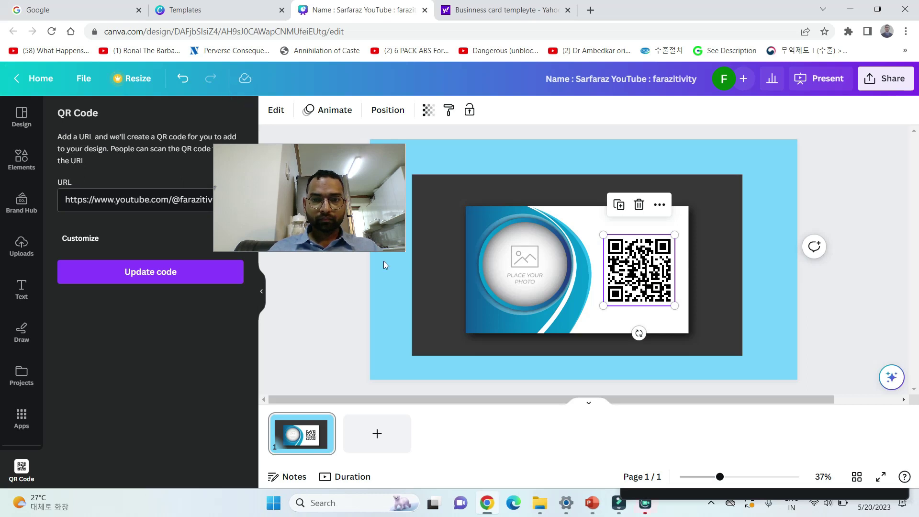